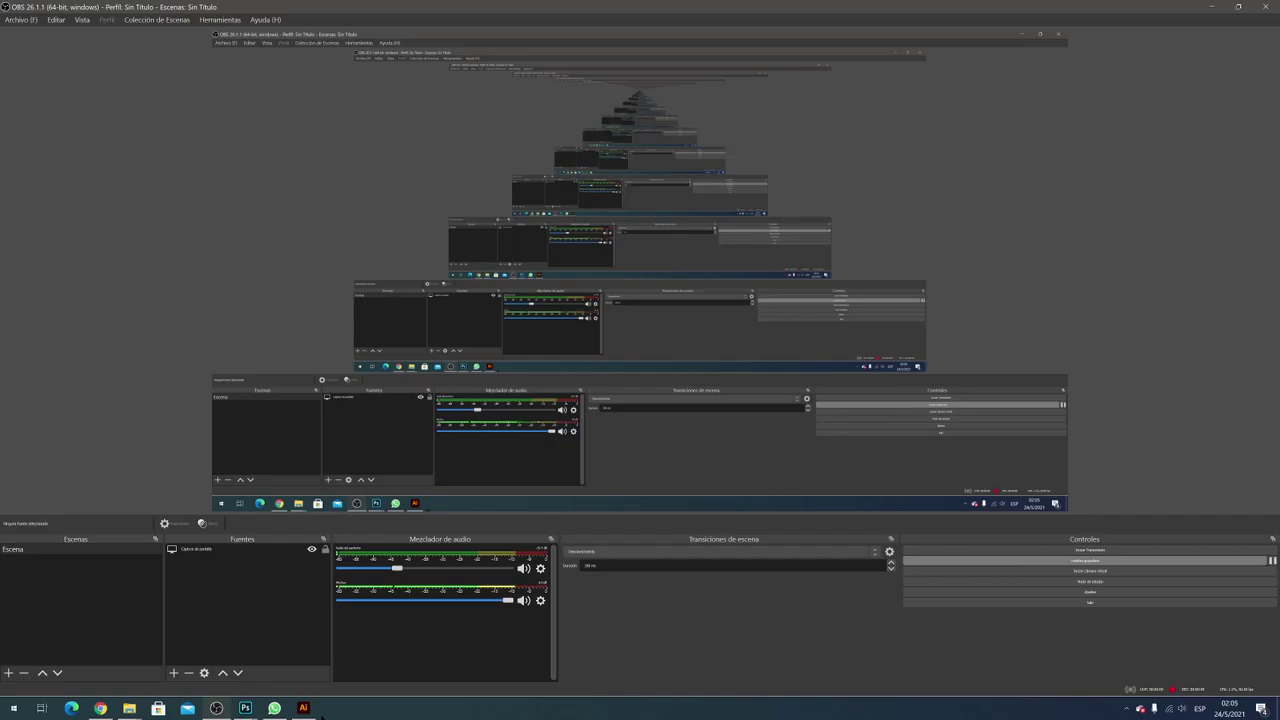
Create a new 800 × 800 px document from the Personalizado preset via Archivo > Nuevo
{"action": "left_click", "coordinate": [303, 708]}
{"action": "left_click", "coordinate": [60, 8]}
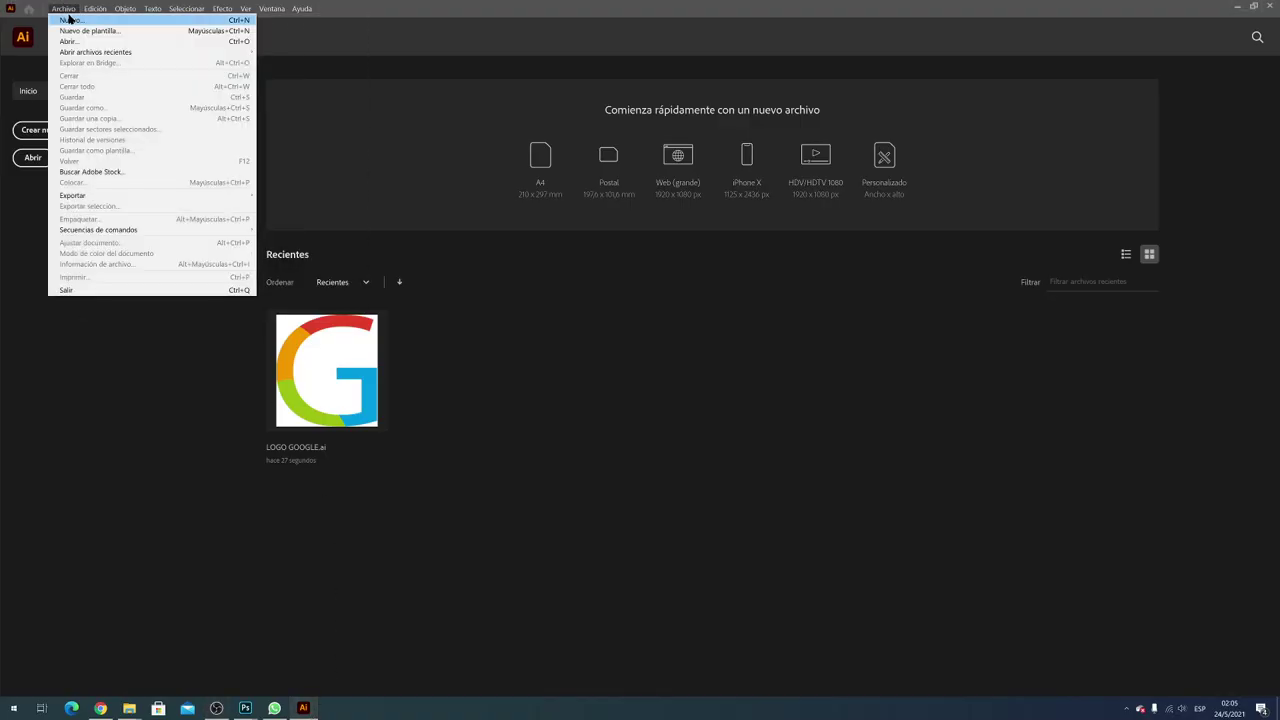
{"action": "left_click", "coordinate": [69, 19]}
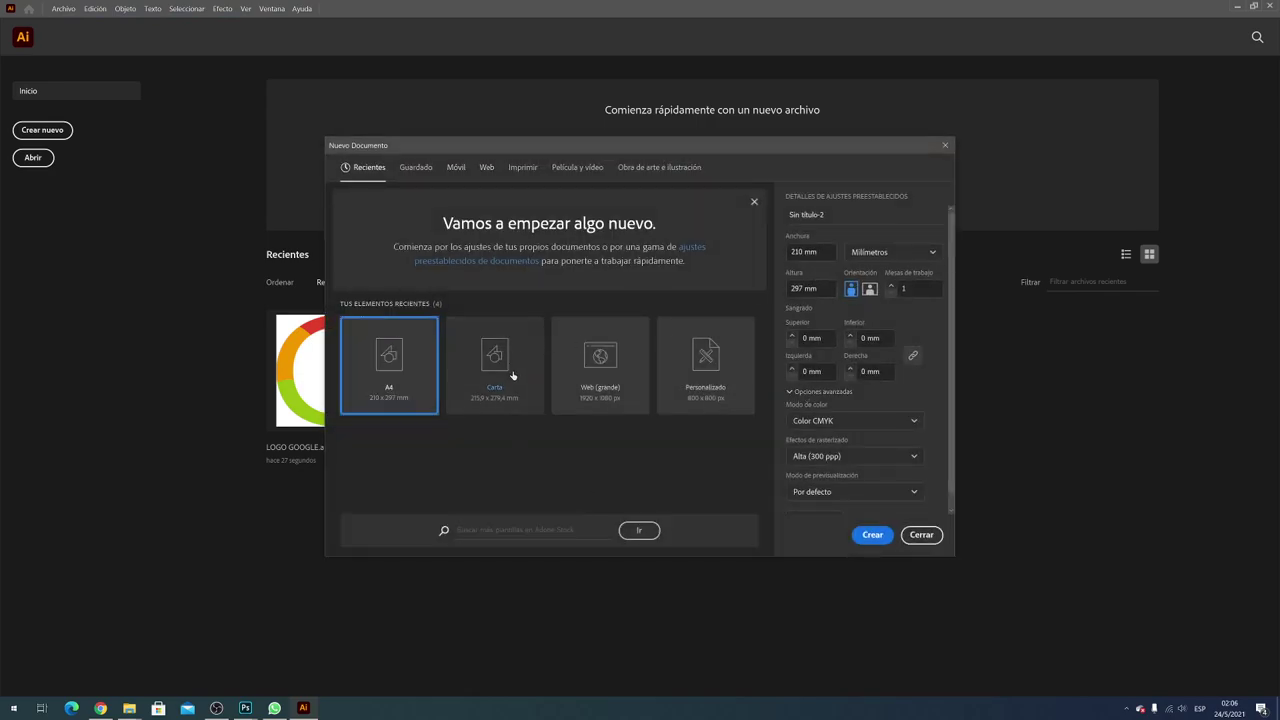
{"action": "left_click", "coordinate": [708, 370]}
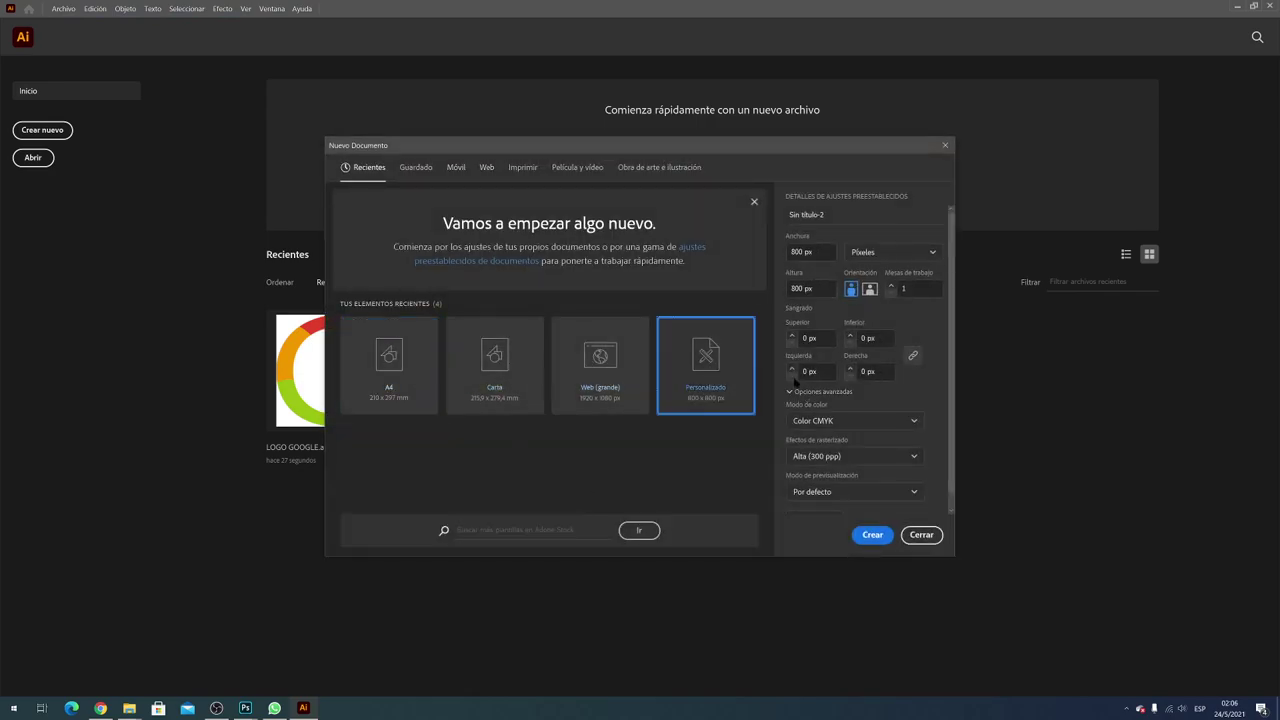
{"action": "left_click", "coordinate": [812, 251]}
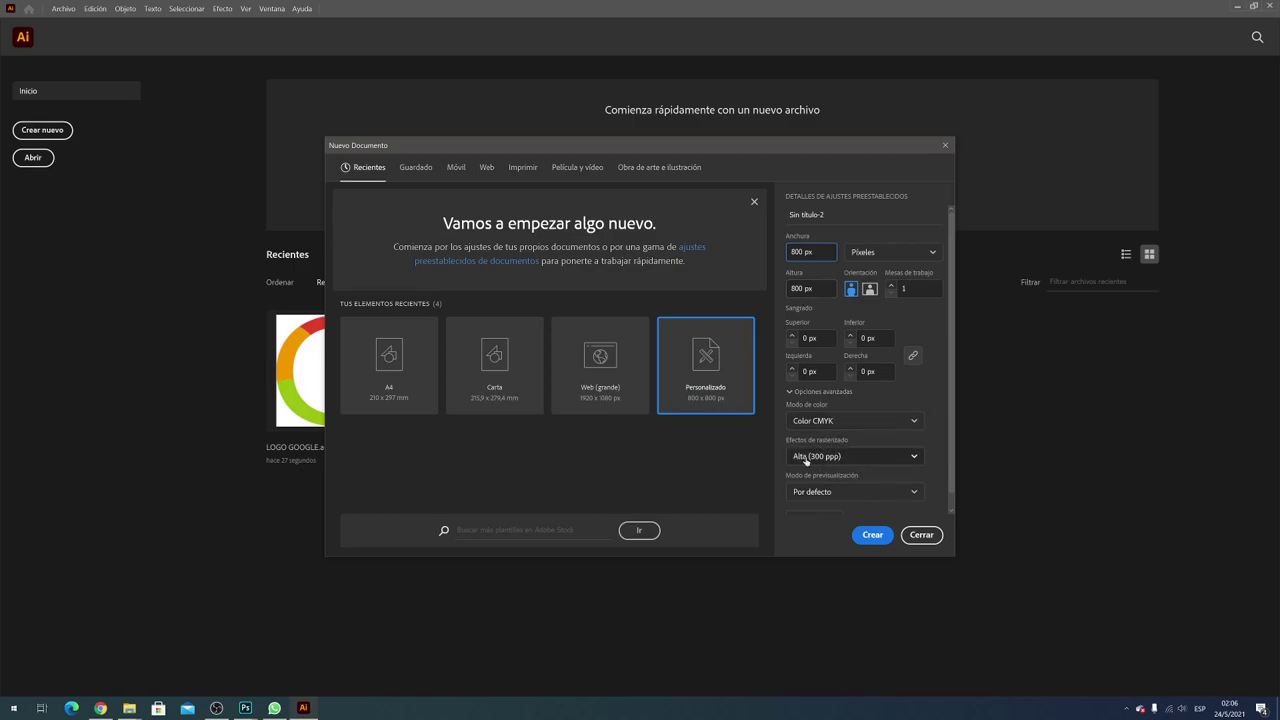
{"action": "left_click", "coordinate": [876, 541]}
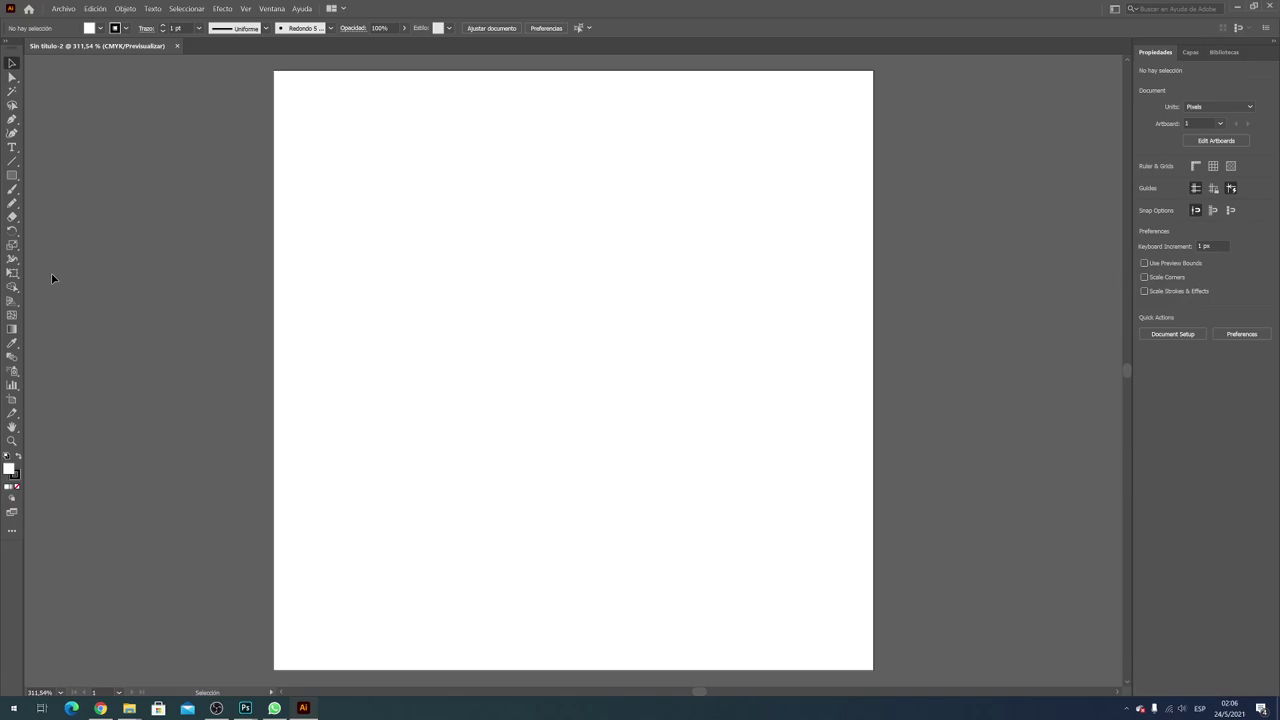
Draw a large red-filled circle with the Ellipse tool (L)
{"action": "key", "text": "l"}
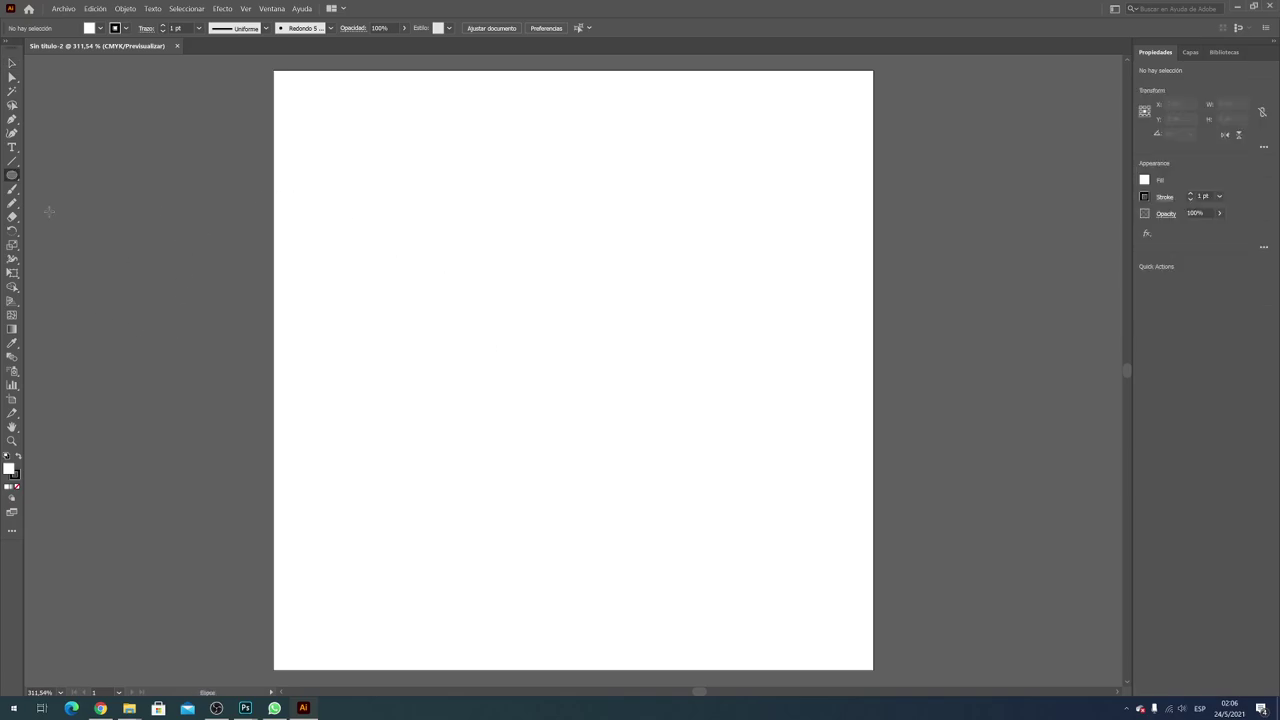
{"action": "right_click", "coordinate": [13, 174]}
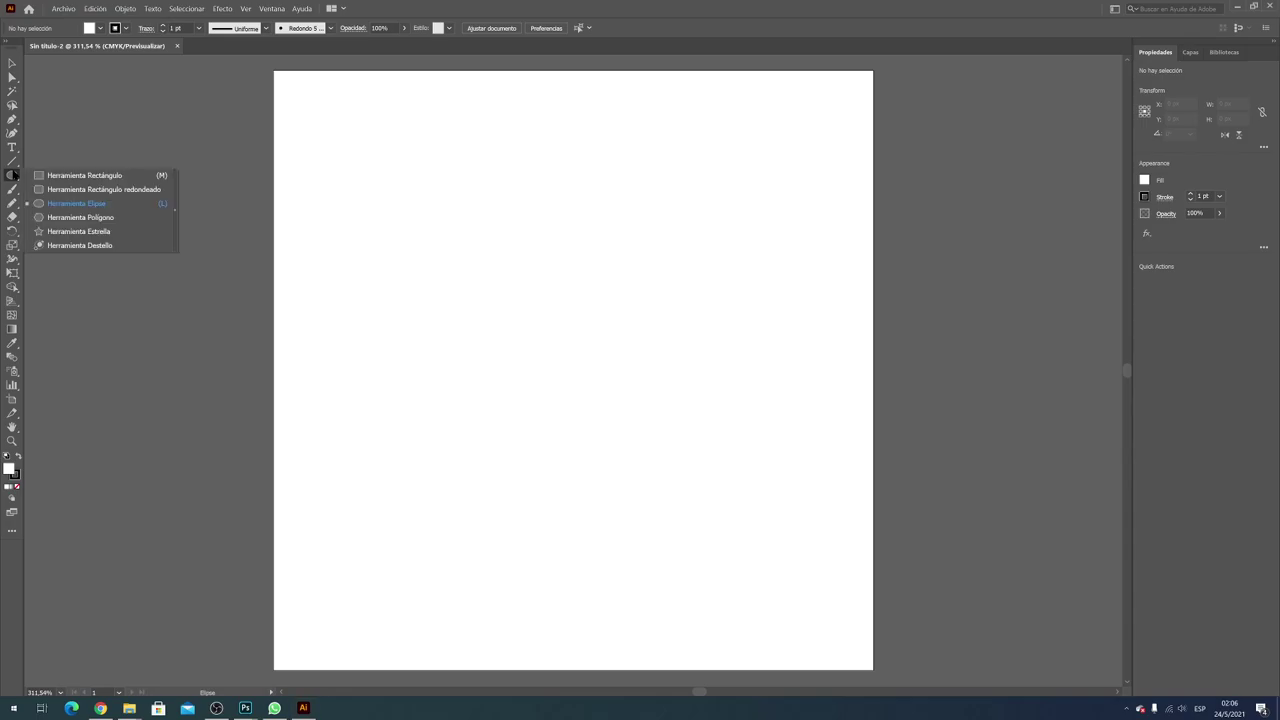
{"action": "left_click", "coordinate": [13, 174]}
{"action": "left_click", "coordinate": [100, 28]}
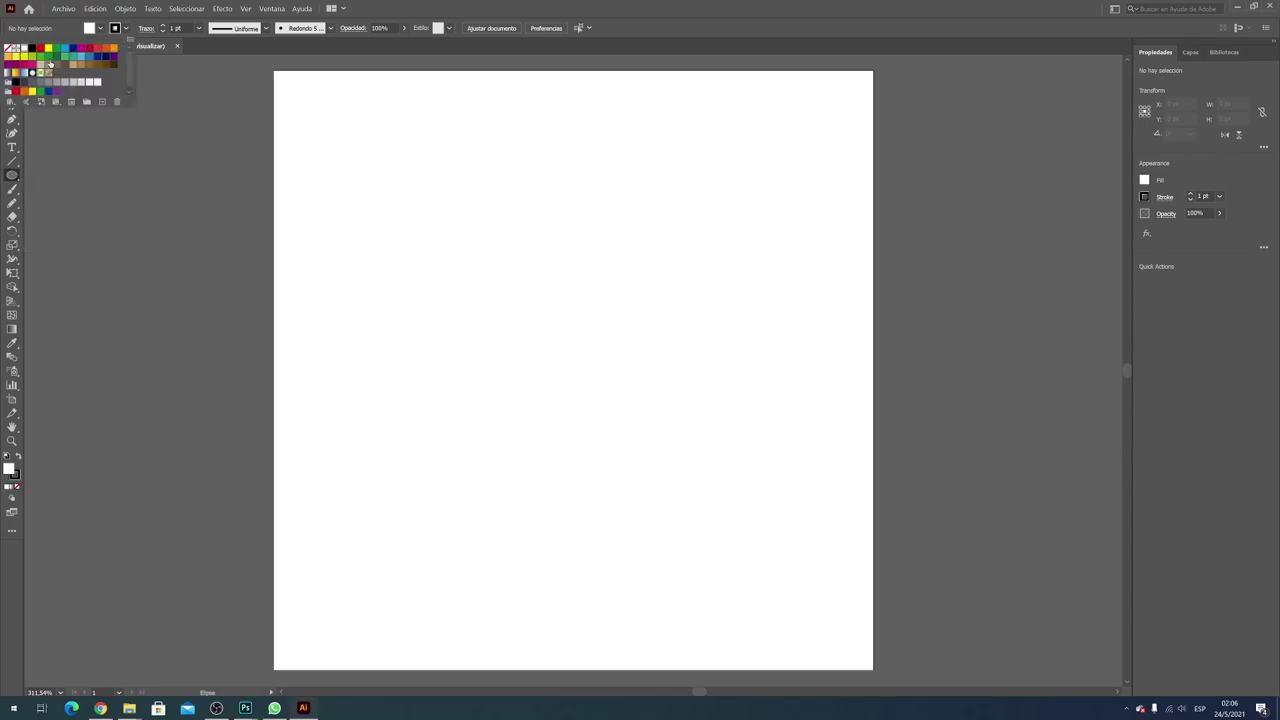
{"action": "left_click", "coordinate": [40, 48]}
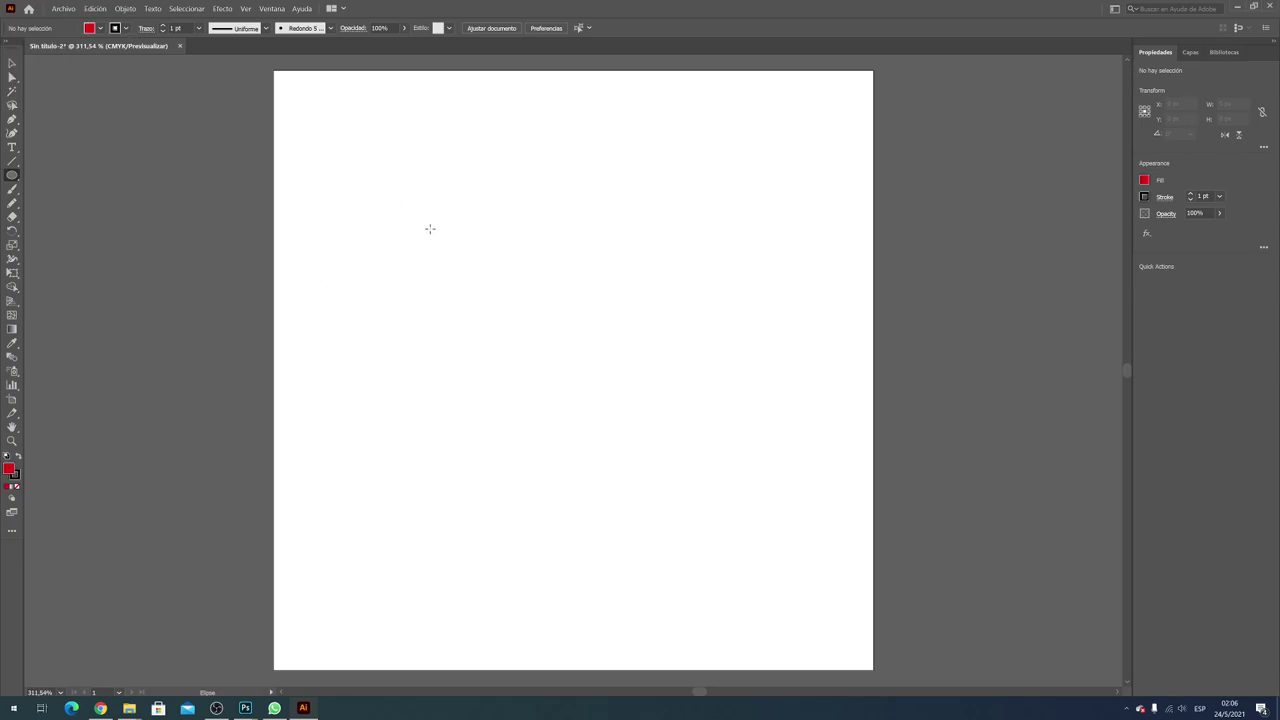
{"action": "left_click_drag", "start_coordinate": [414, 218], "coordinate": [766, 601]}
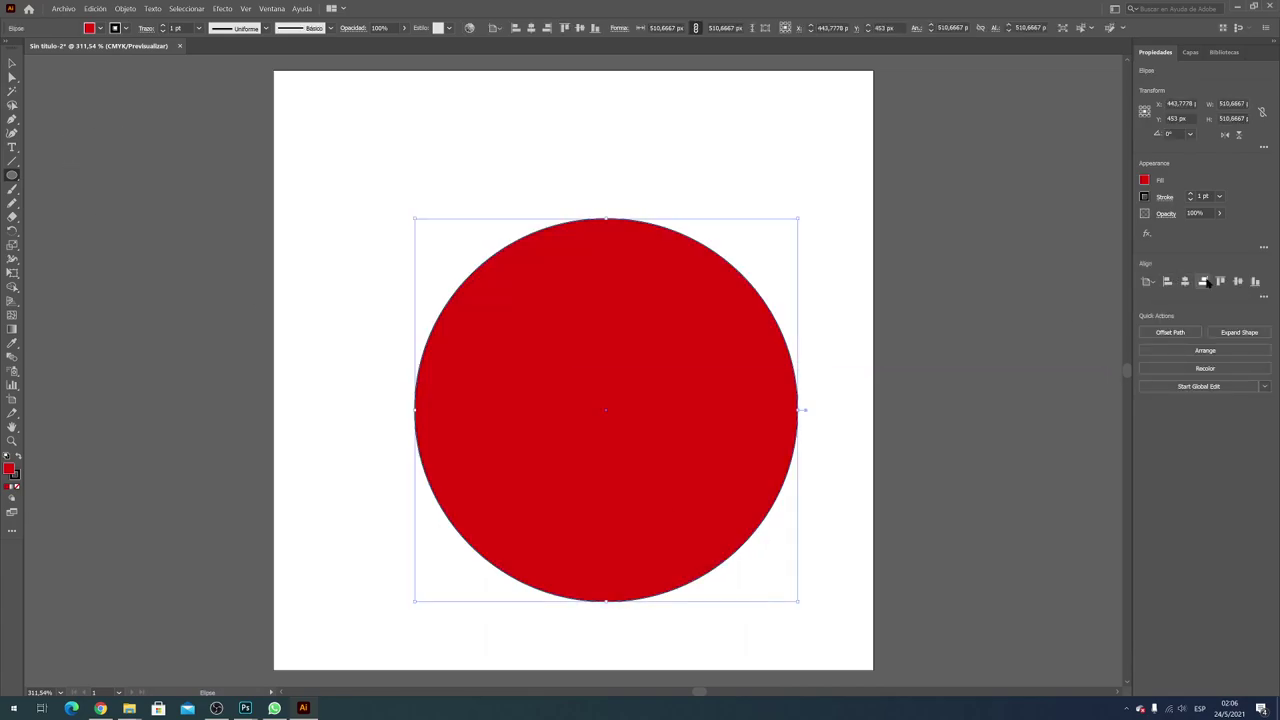
Centre the red circle horizontally and vertically on the artboard at 400, 400 px
{"action": "left_click", "coordinate": [1167, 282]}
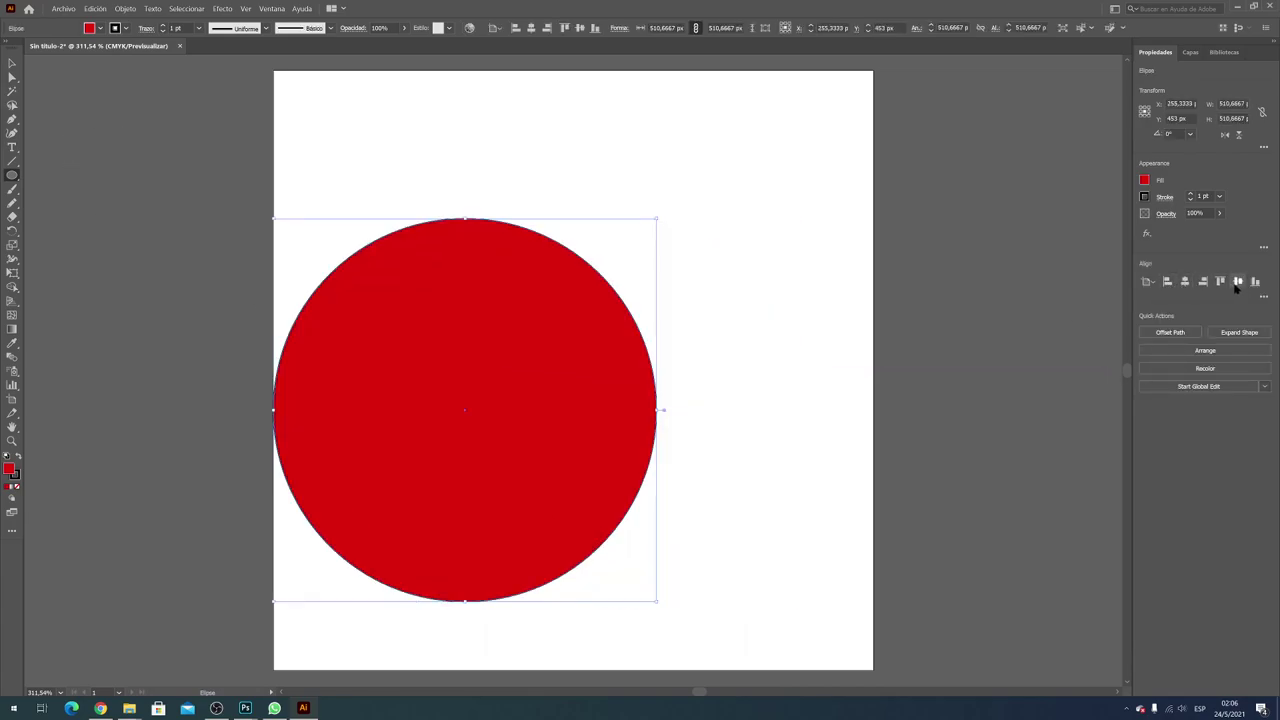
{"action": "left_click", "coordinate": [1237, 281]}
{"action": "left_click", "coordinate": [1220, 282]}
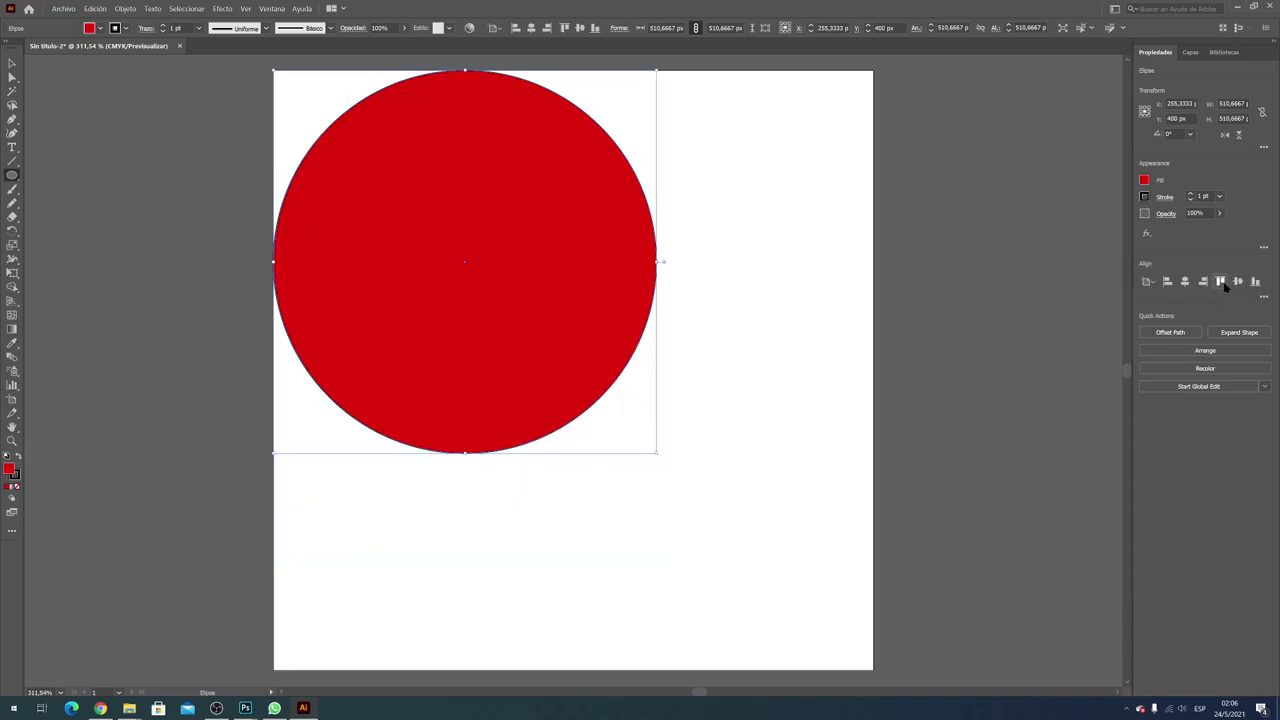
{"action": "left_click", "coordinate": [1185, 282]}
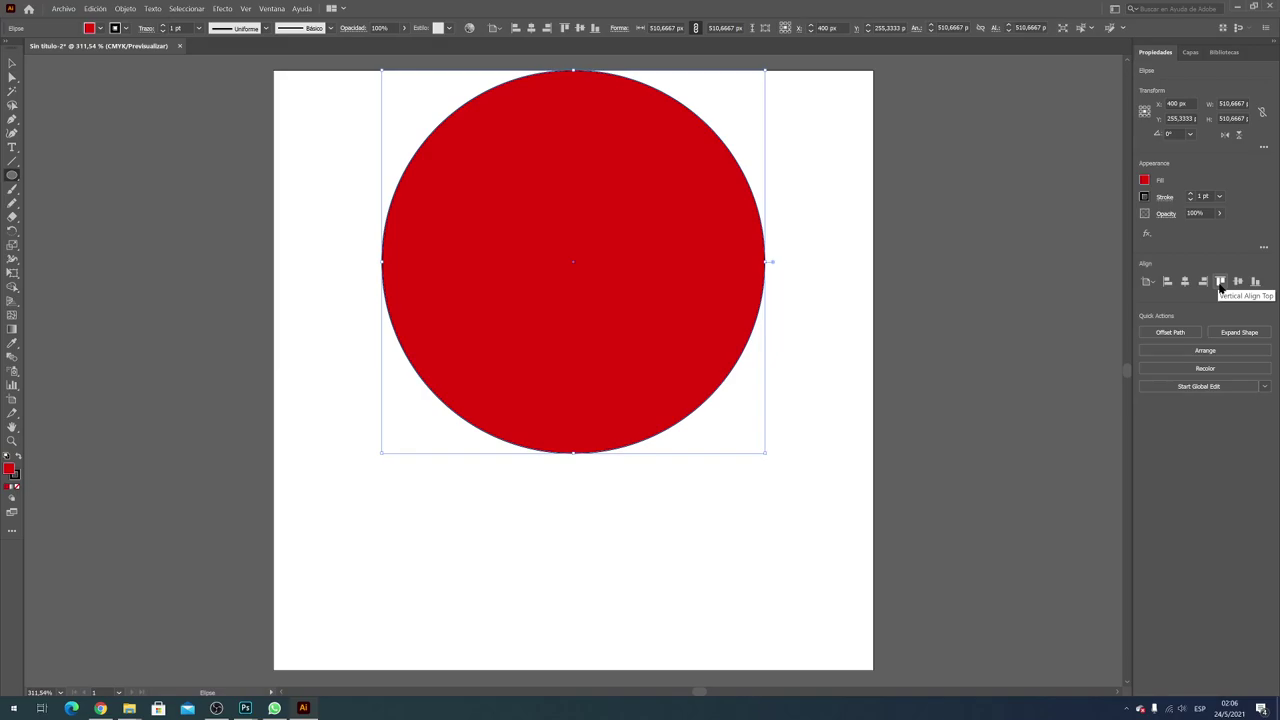
{"action": "left_click", "coordinate": [1220, 284]}
{"action": "left_click", "coordinate": [1238, 282]}
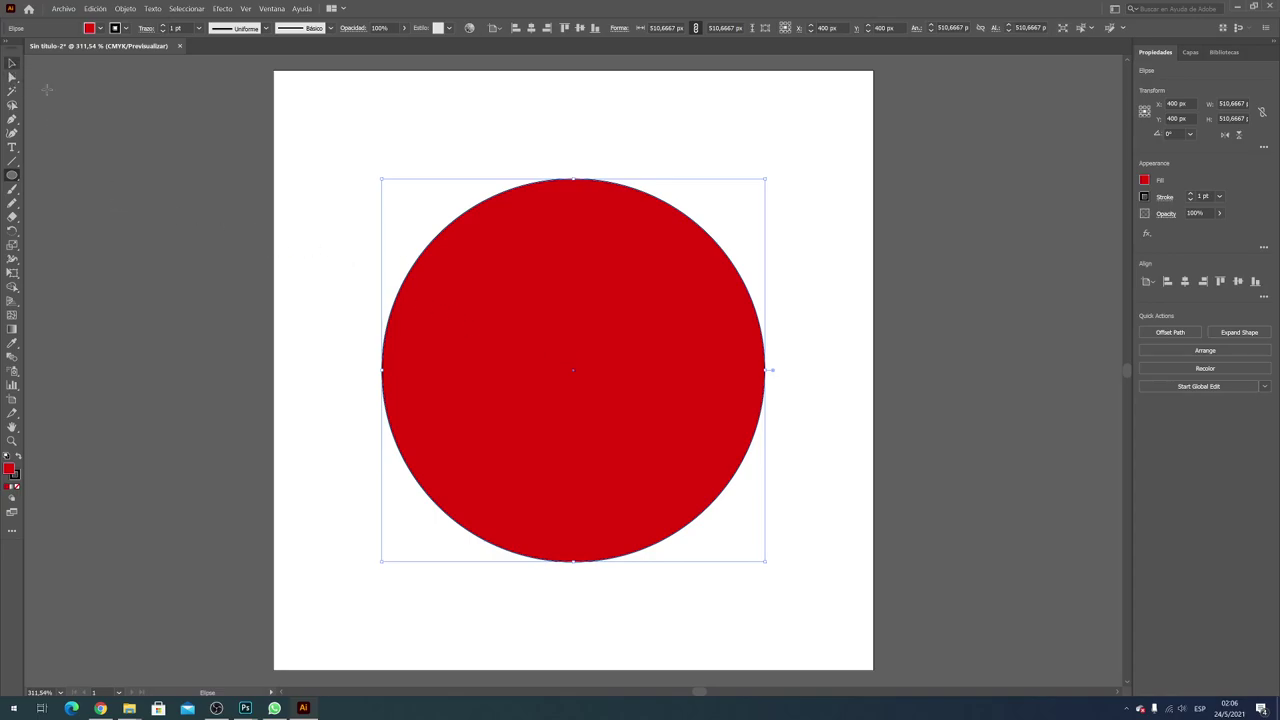
Draw a second circle, fill it dark blue, and move it onto the red circle
{"action": "left_click_drag", "start_coordinate": [98, 135], "coordinate": [301, 347]}
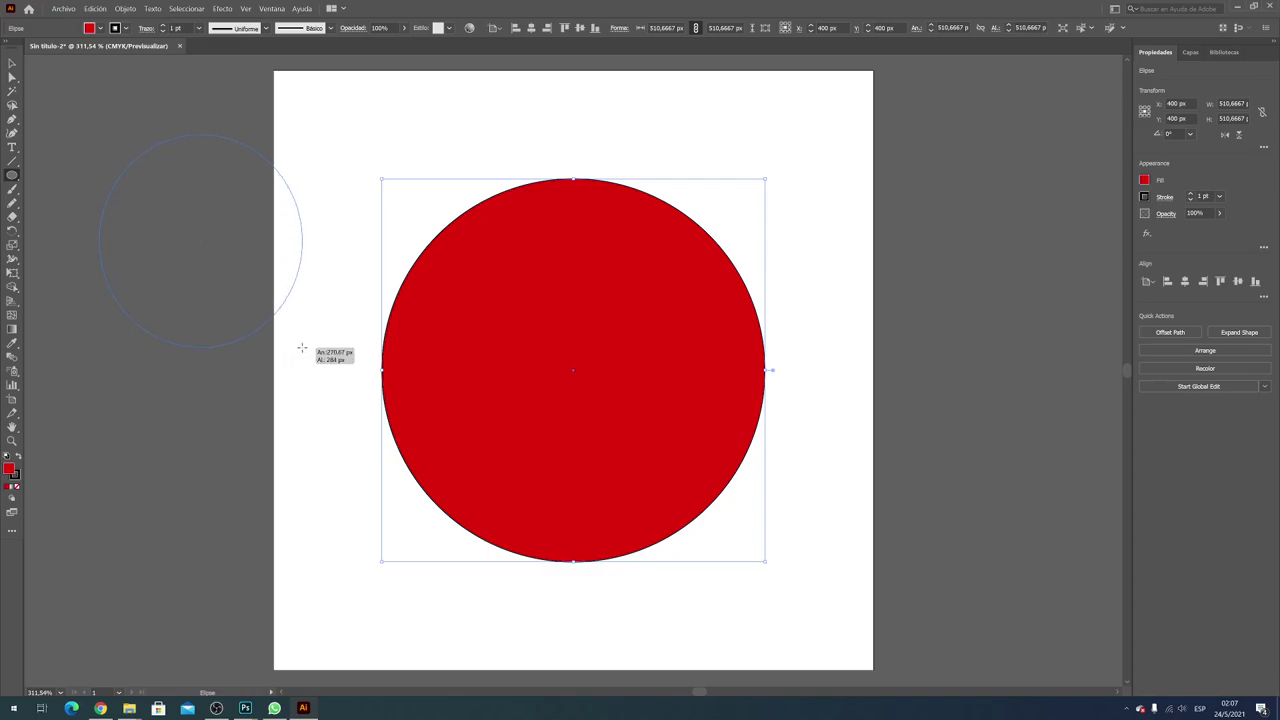
{"action": "left_click_drag", "start_coordinate": [301, 347], "coordinate": [366, 405]}
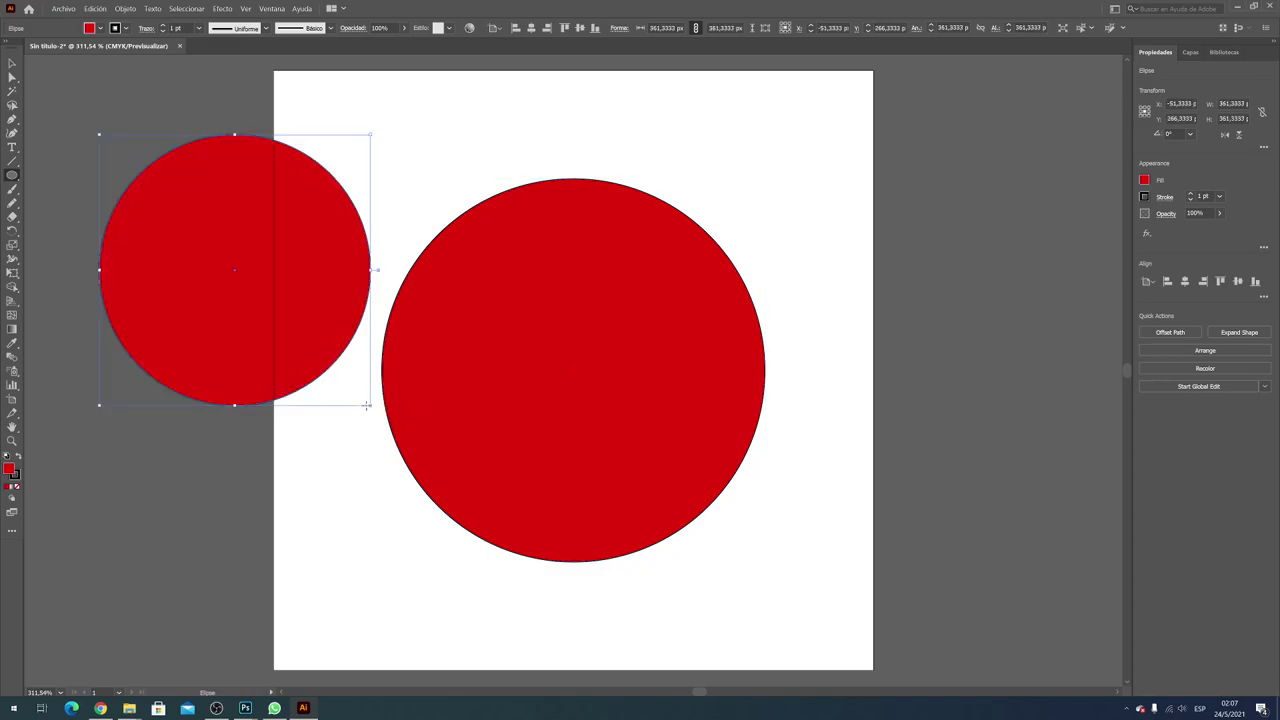
{"action": "left_click", "coordinate": [100, 28]}
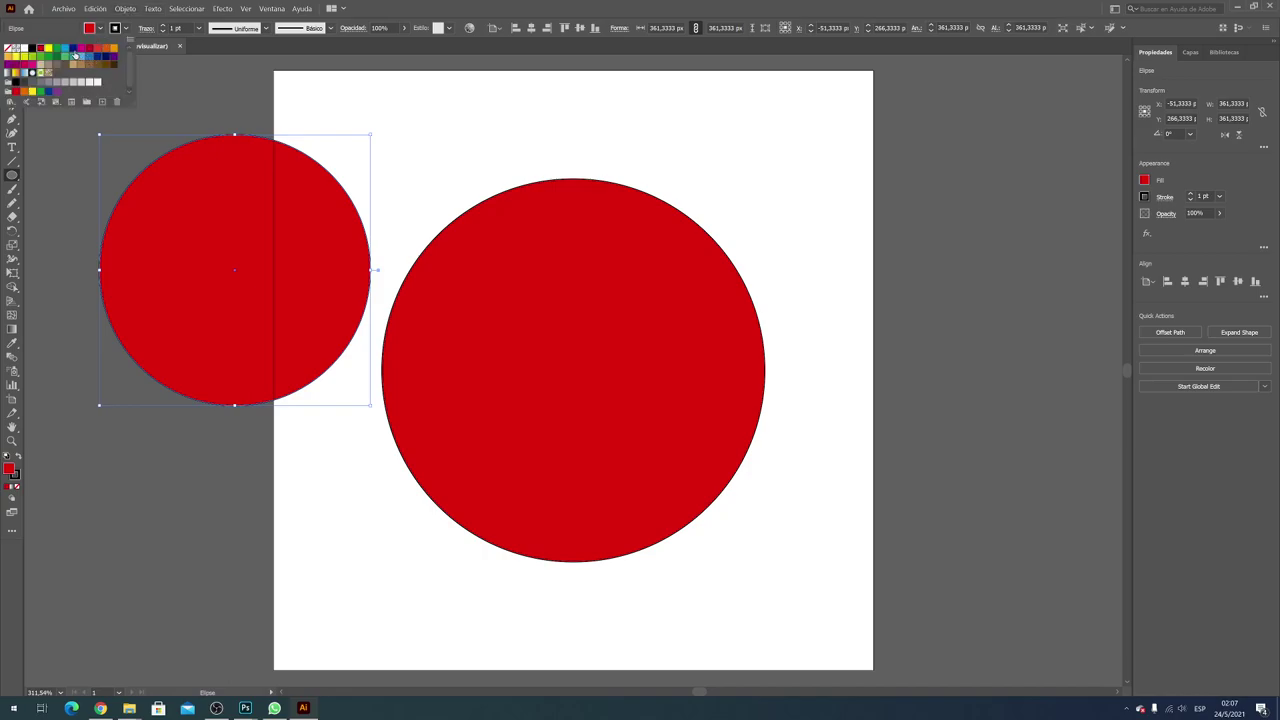
{"action": "left_click", "coordinate": [75, 55]}
{"action": "left_click", "coordinate": [12, 63]}
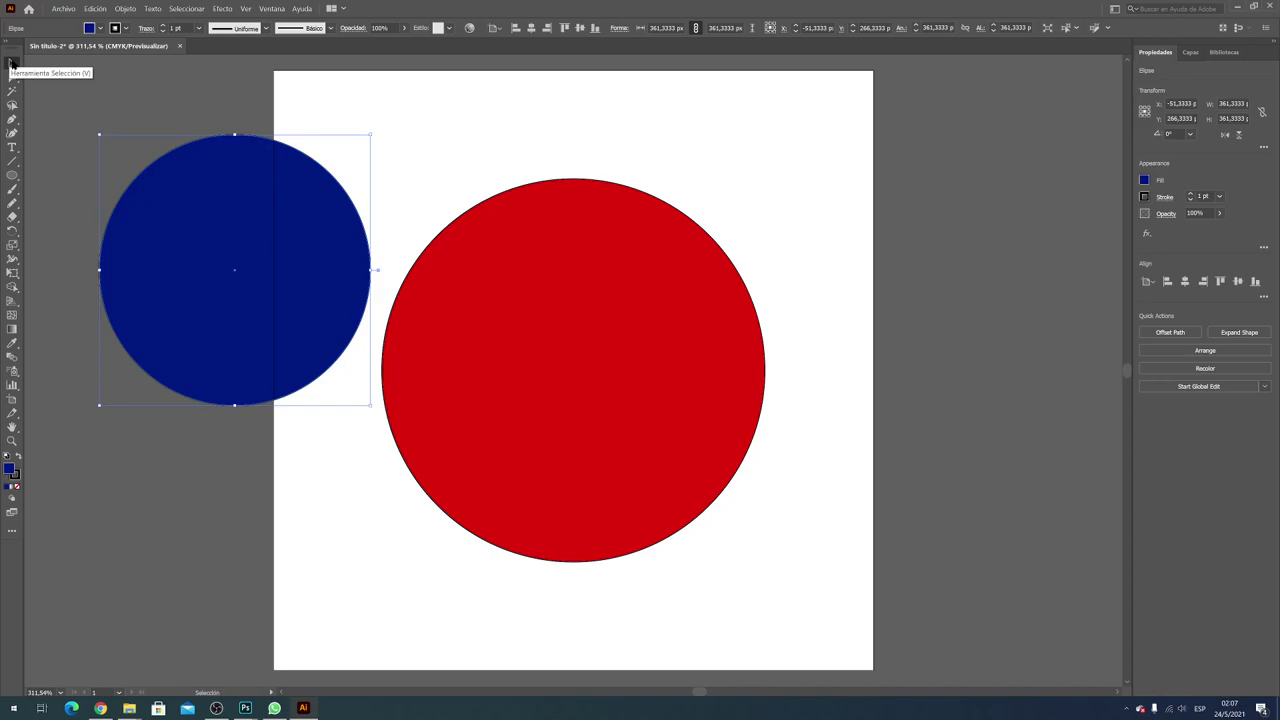
{"action": "left_click_drag", "start_coordinate": [164, 228], "coordinate": [498, 333]}
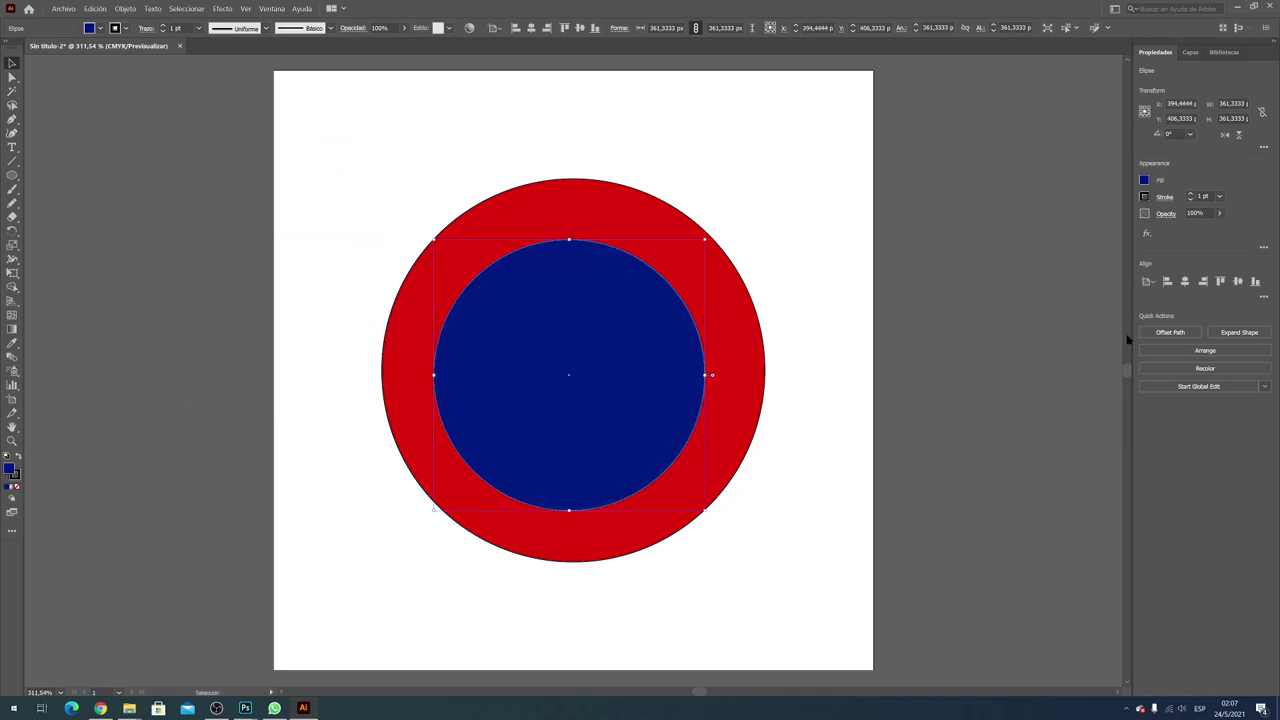
Shrink the blue circle to about 280 px and centre it on the artboard
{"action": "left_click", "coordinate": [1185, 282]}
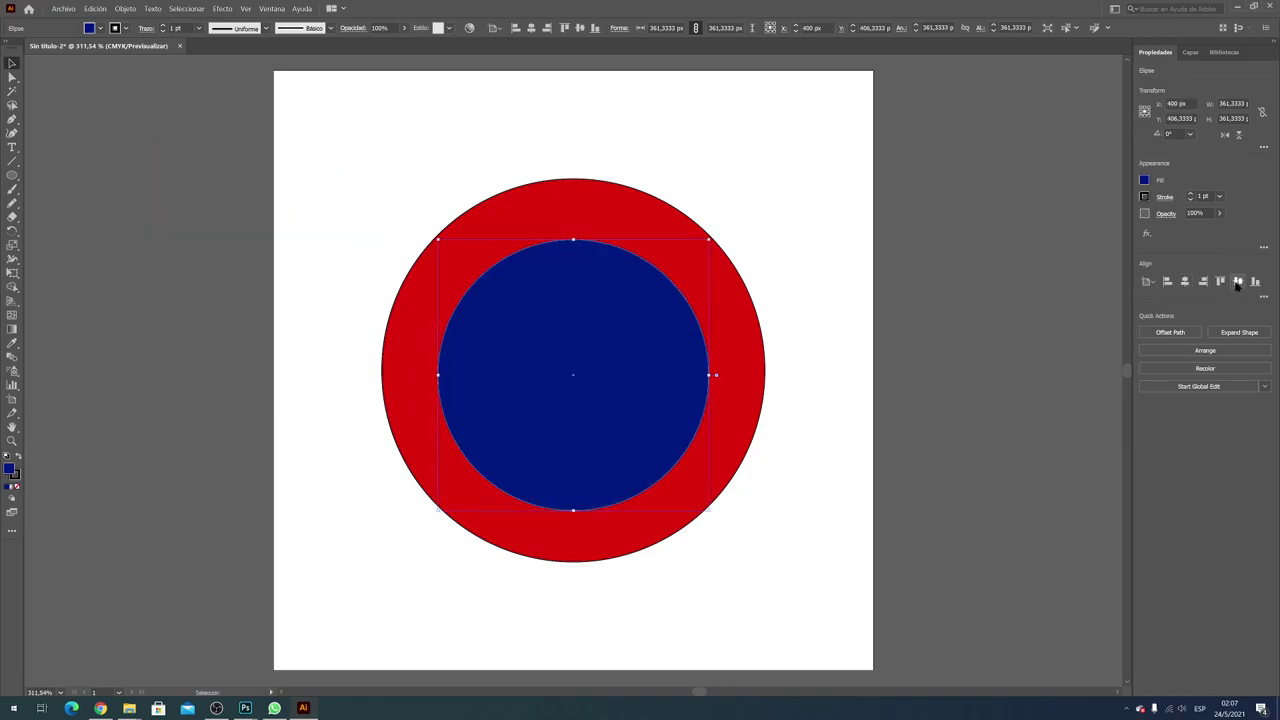
{"action": "left_click", "coordinate": [1237, 283]}
{"action": "left_click", "coordinate": [810, 250]}
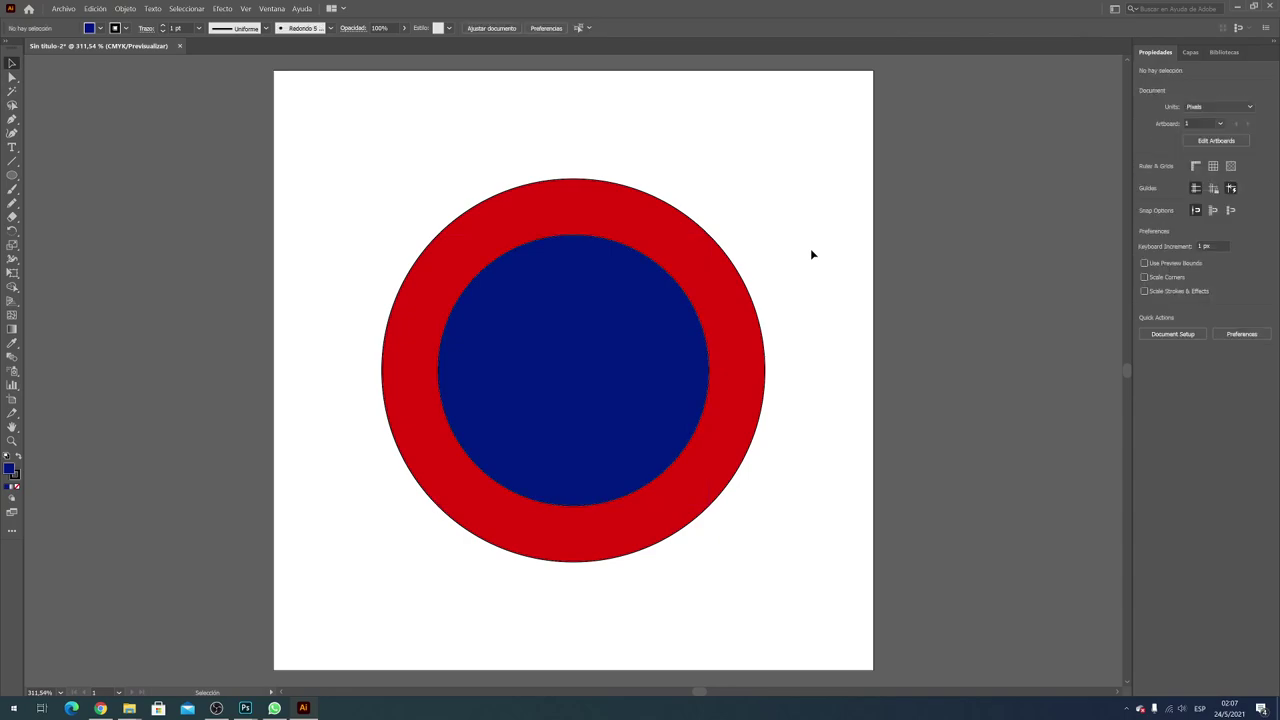
{"action": "left_click", "coordinate": [657, 398]}
{"action": "left_click_drag", "start_coordinate": [707, 516], "coordinate": [648, 456]}
{"action": "key", "text": "ctrl+shift+a"}
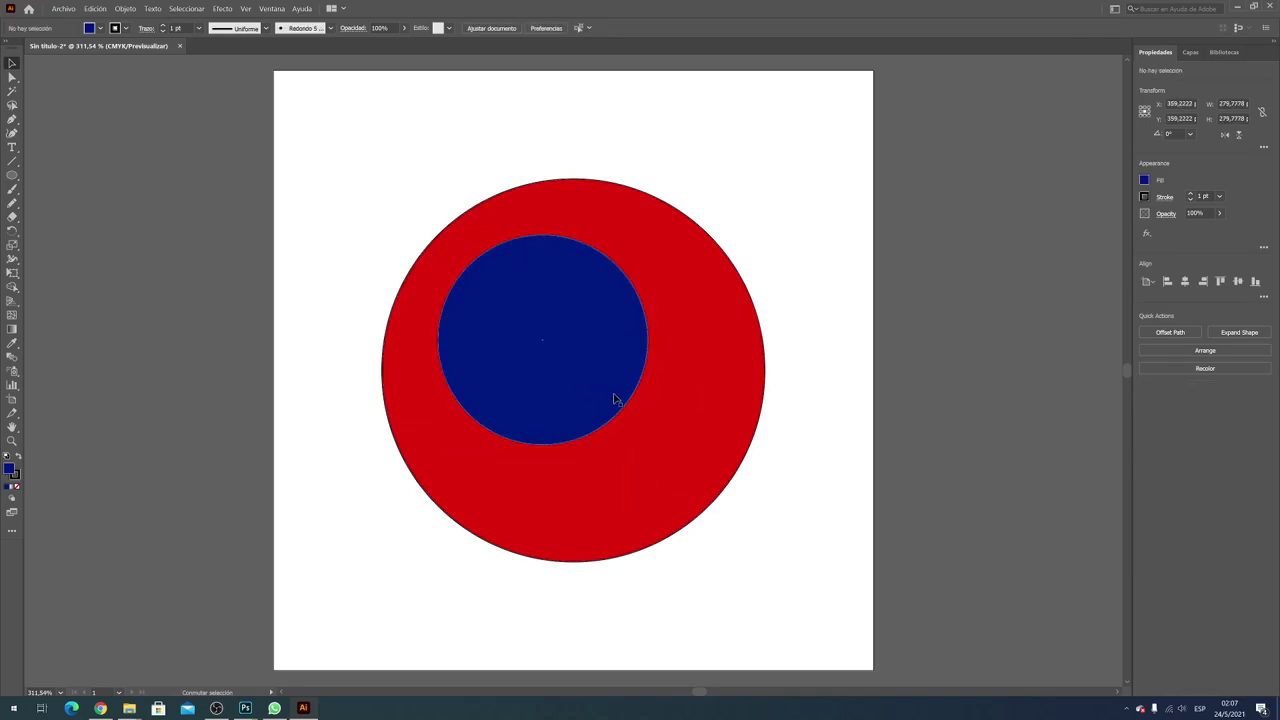
{"action": "left_click_drag", "start_coordinate": [594, 373], "coordinate": [632, 397]}
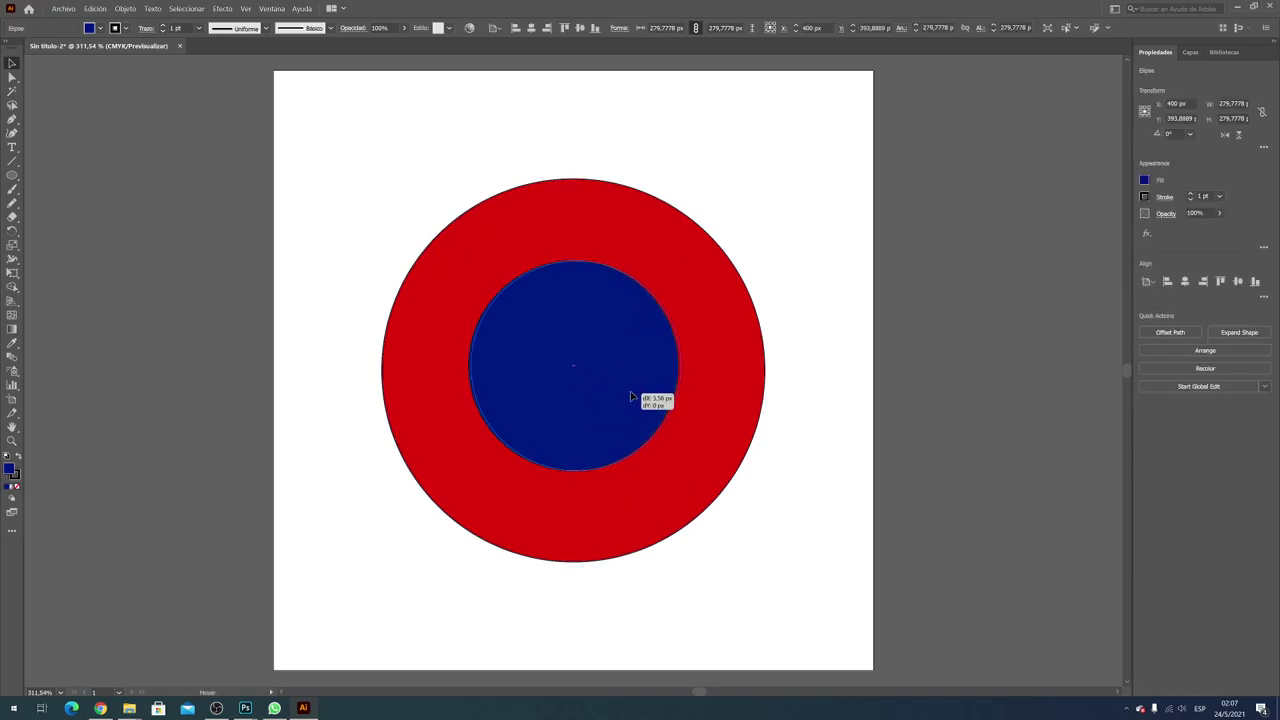
{"action": "left_click", "coordinate": [1238, 281]}
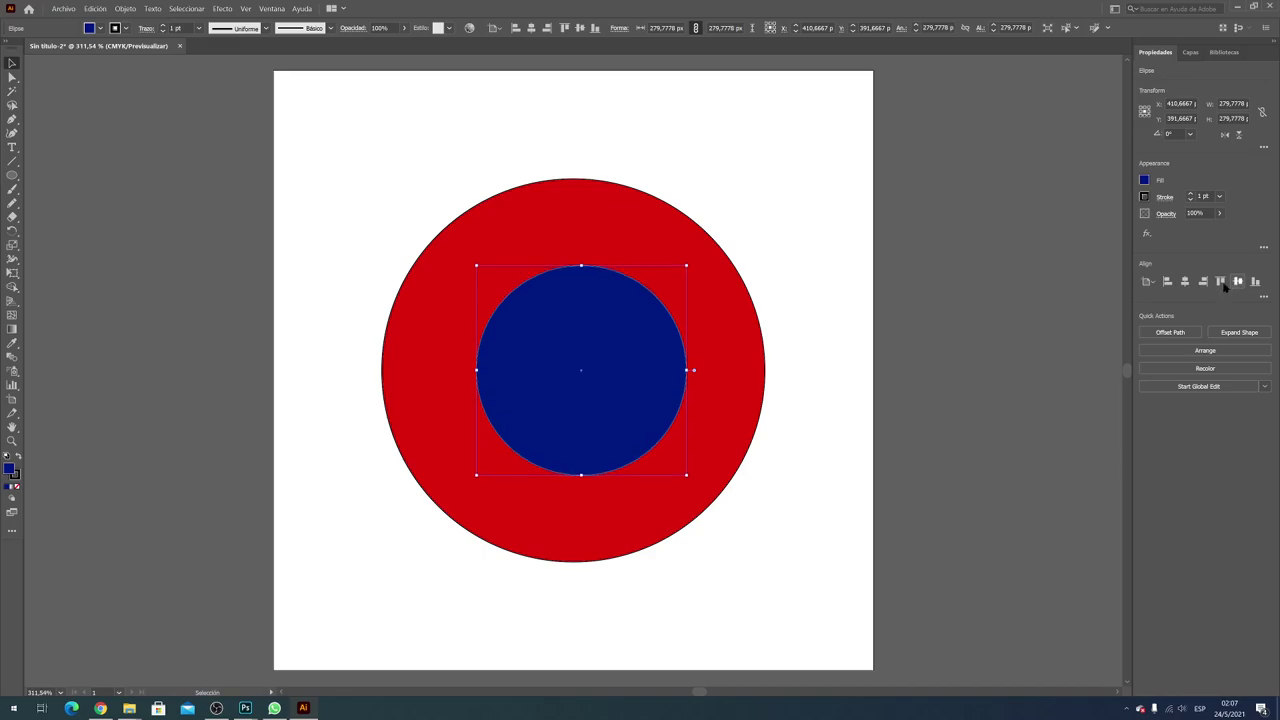
{"action": "left_click", "coordinate": [1186, 283]}
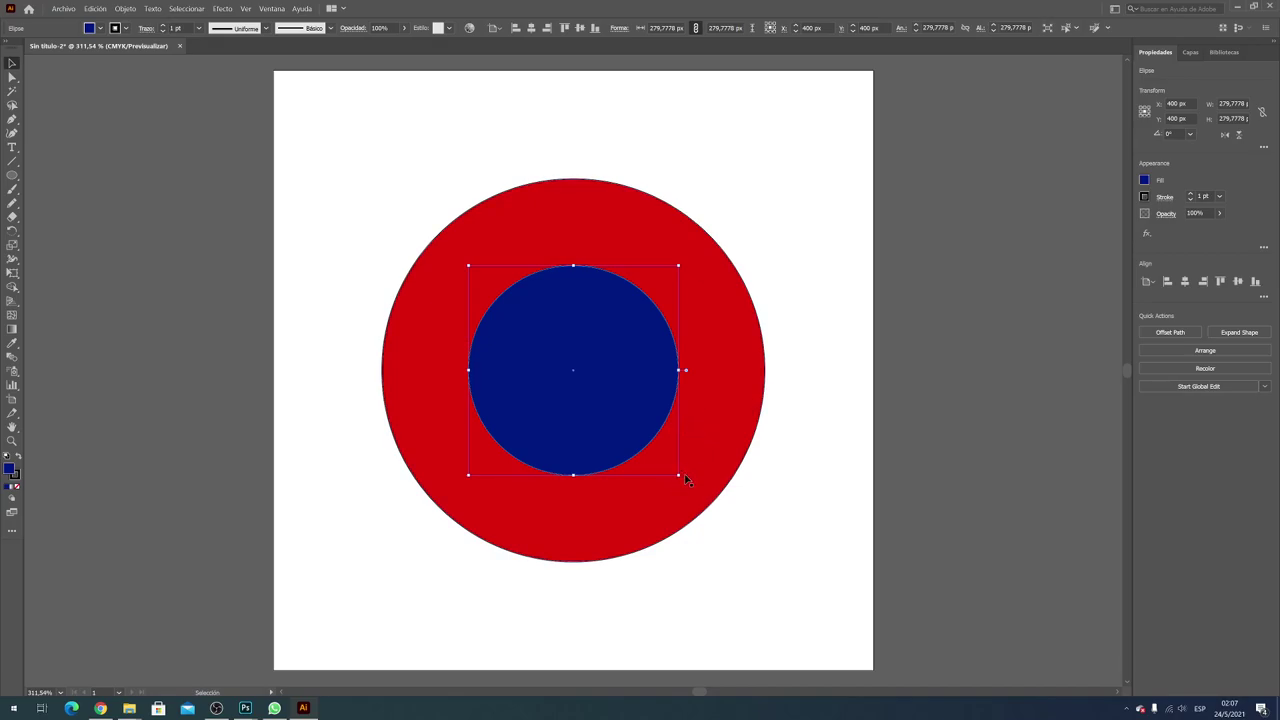
Shrink the blue circle to about 250 px and re-centre it at 400, 400 px
{"action": "left_click_drag", "start_coordinate": [686, 477], "coordinate": [663, 455]}
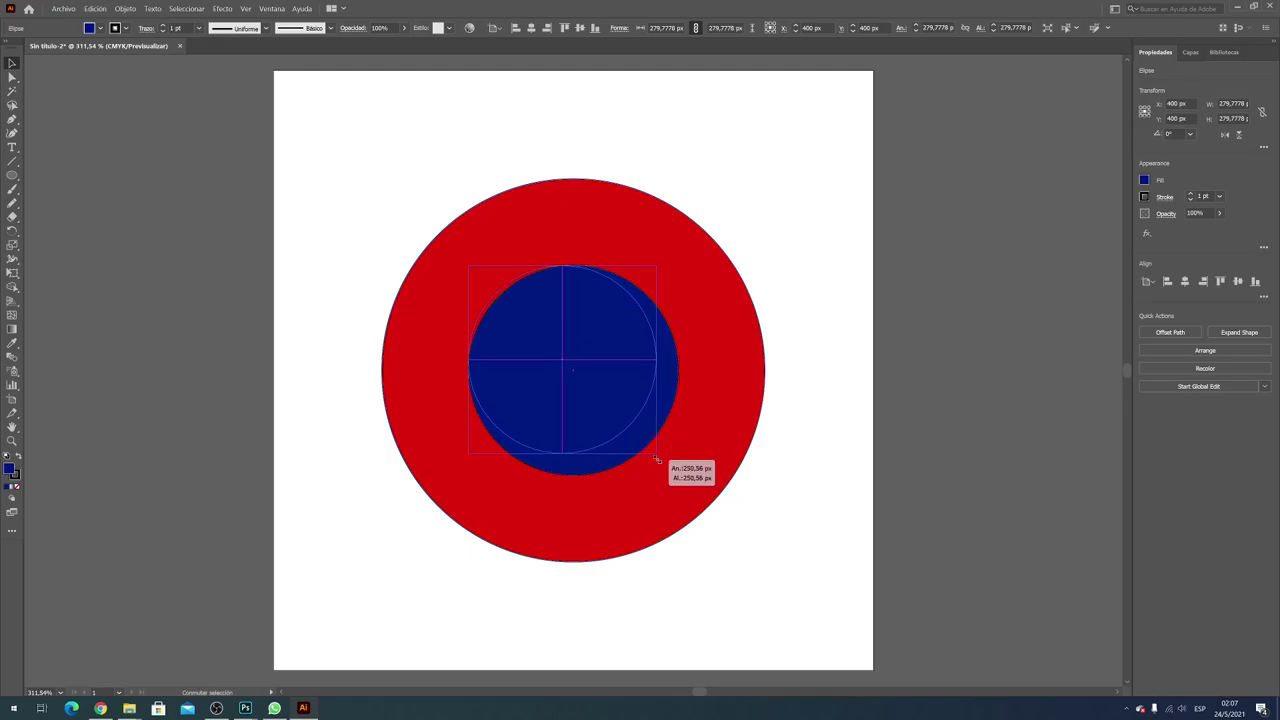
{"action": "left_click", "coordinate": [601, 415], "text": "shift"}
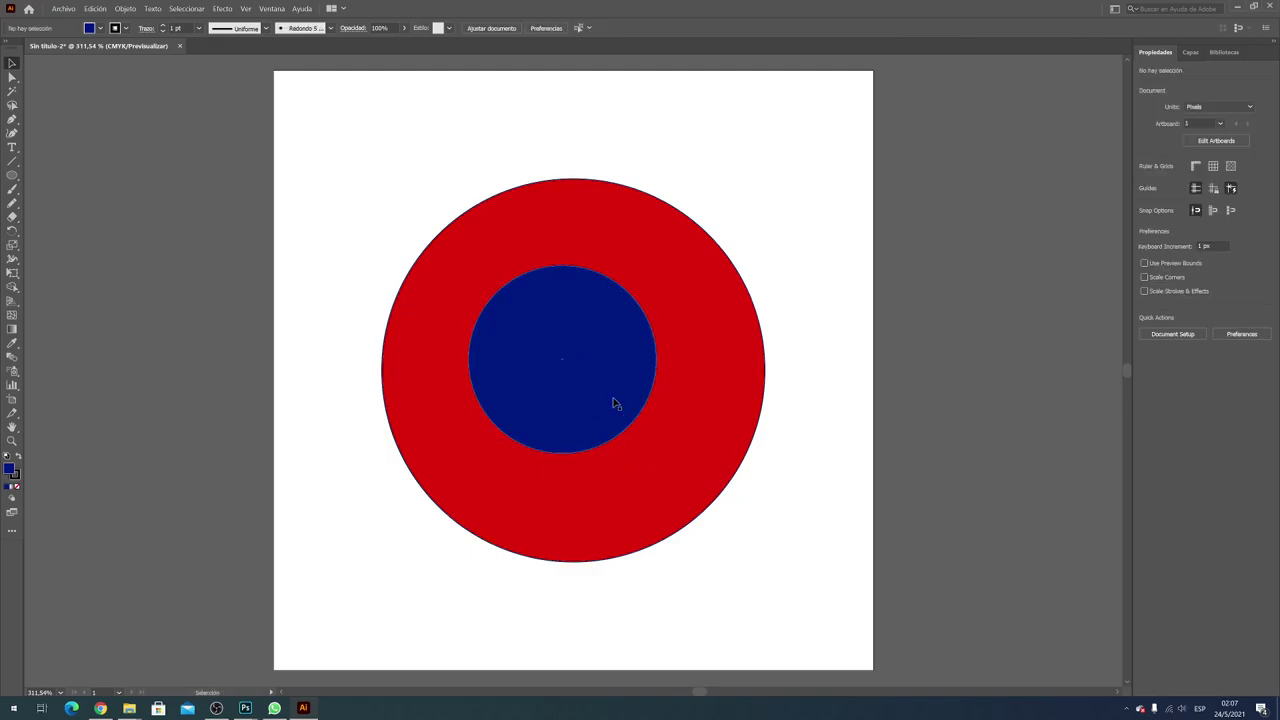
{"action": "left_click", "coordinate": [614, 403]}
{"action": "left_click_drag", "start_coordinate": [614, 403], "coordinate": [621, 412]}
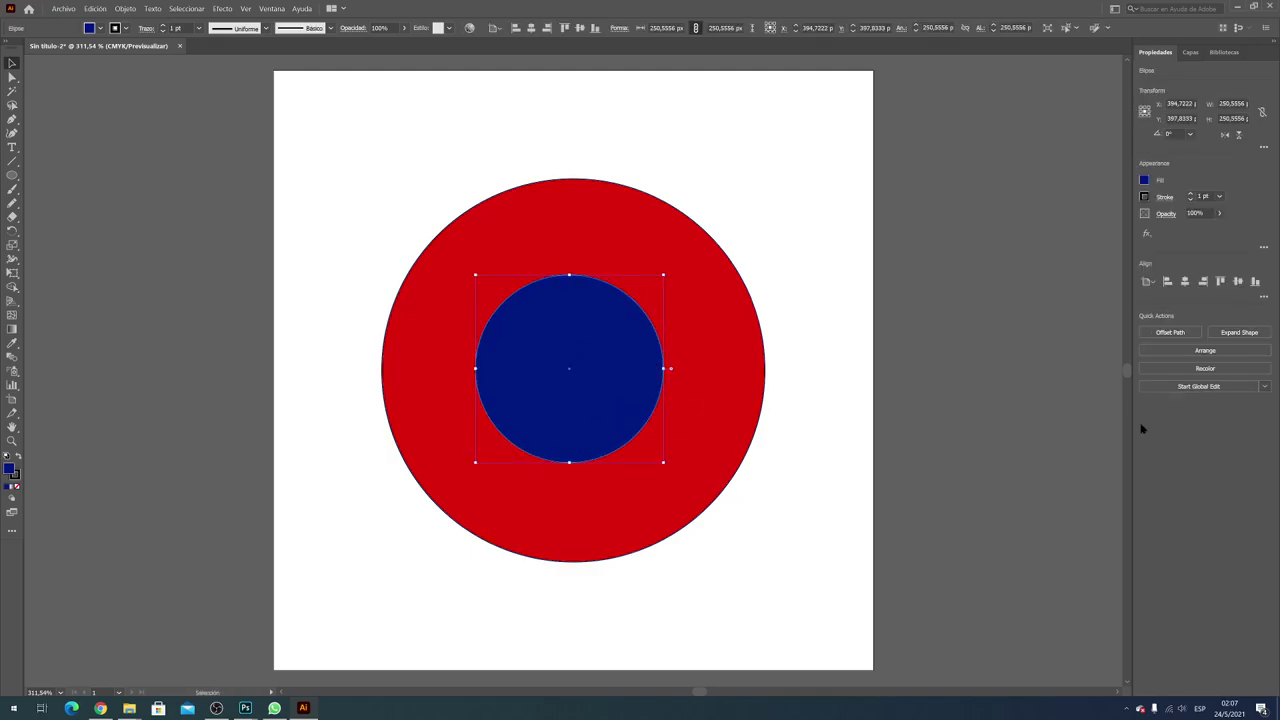
{"action": "left_click", "coordinate": [1184, 283]}
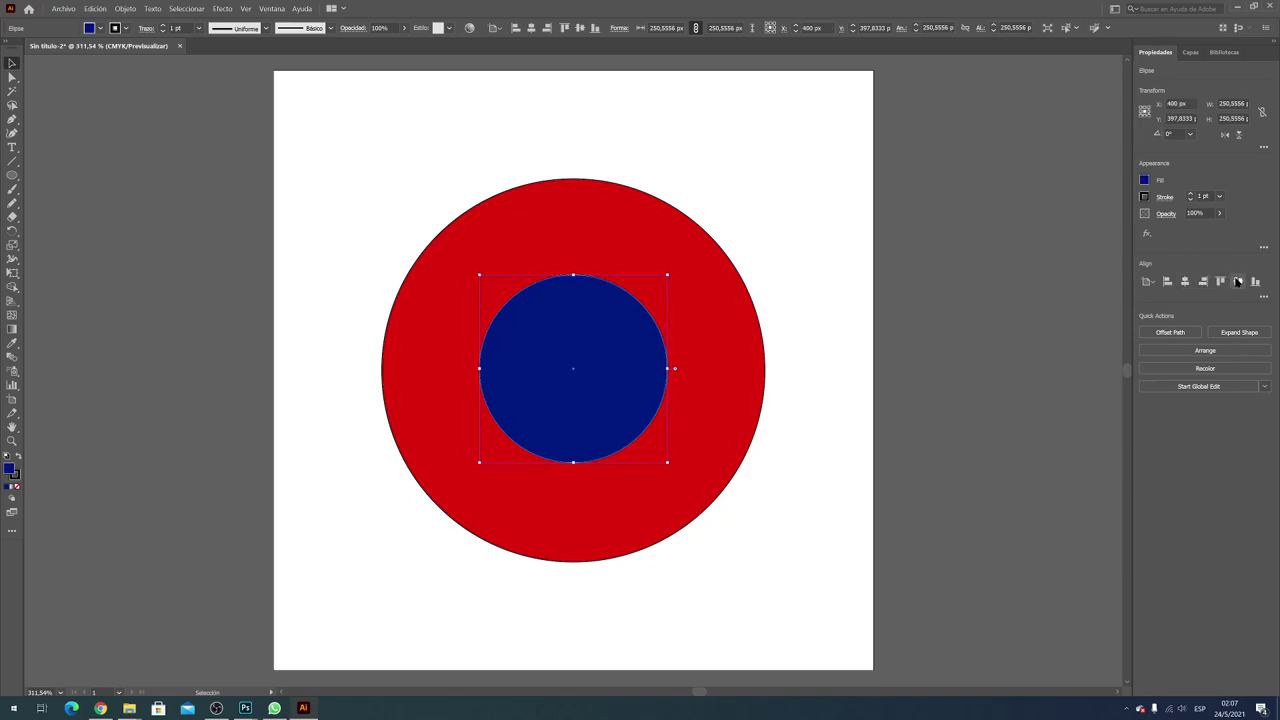
{"action": "left_click", "coordinate": [1238, 281]}
Drag out copies of the blue circle, then undo them
{"action": "left_click", "coordinate": [861, 292]}
{"action": "left_click", "coordinate": [548, 390]}
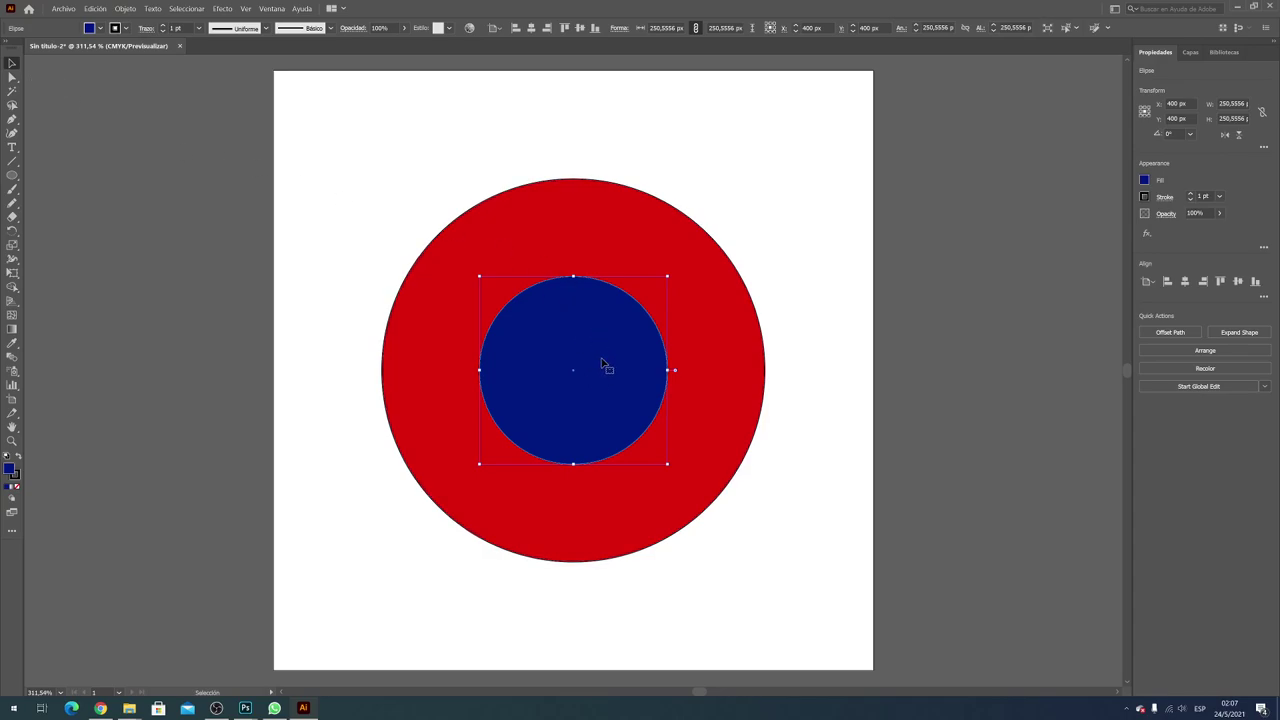
{"action": "mouse_move", "coordinate": [610, 399]}
{"action": "left_mouse_down"}
{"action": "mouse_move", "coordinate": [763, 343]}
{"action": "mouse_move", "coordinate": [463, 251]}
{"action": "mouse_move", "coordinate": [770, 190]}
{"action": "left_mouse_up"}
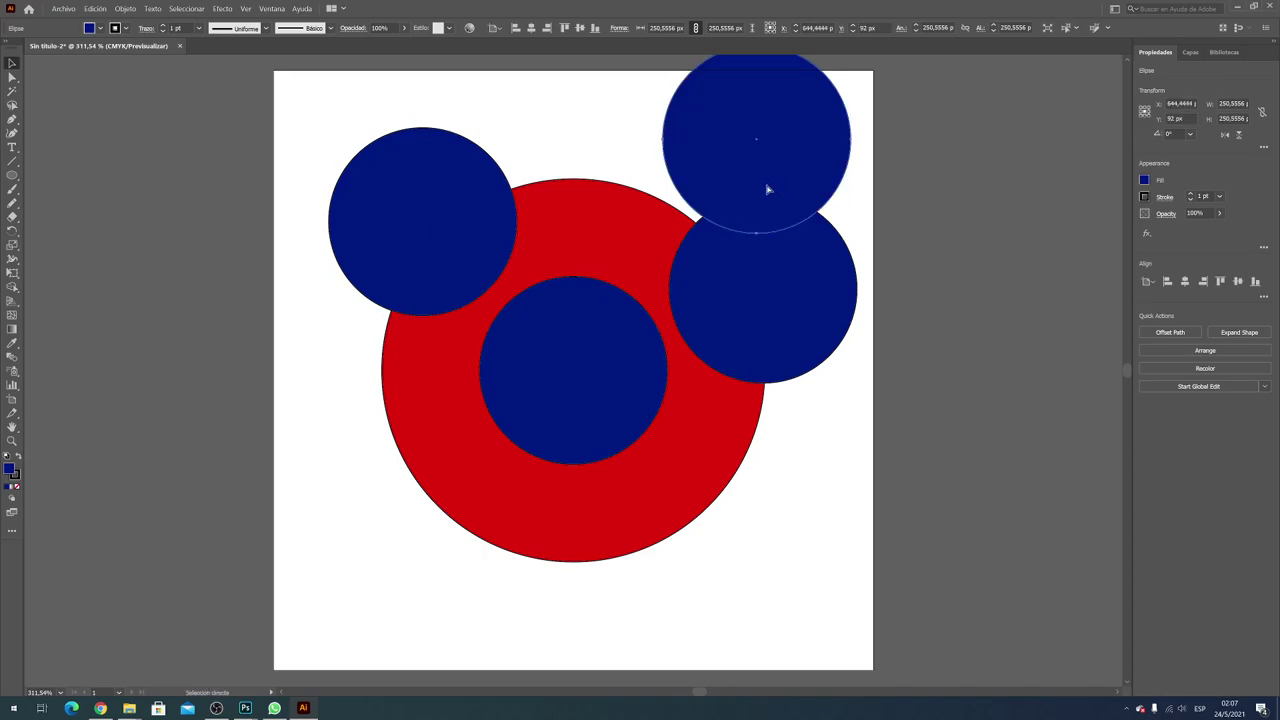
{"action": "key", "text": "ctrl+z"}
{"action": "key", "text": "ctrl+z"}
{"action": "key", "text": "ctrl+z"}
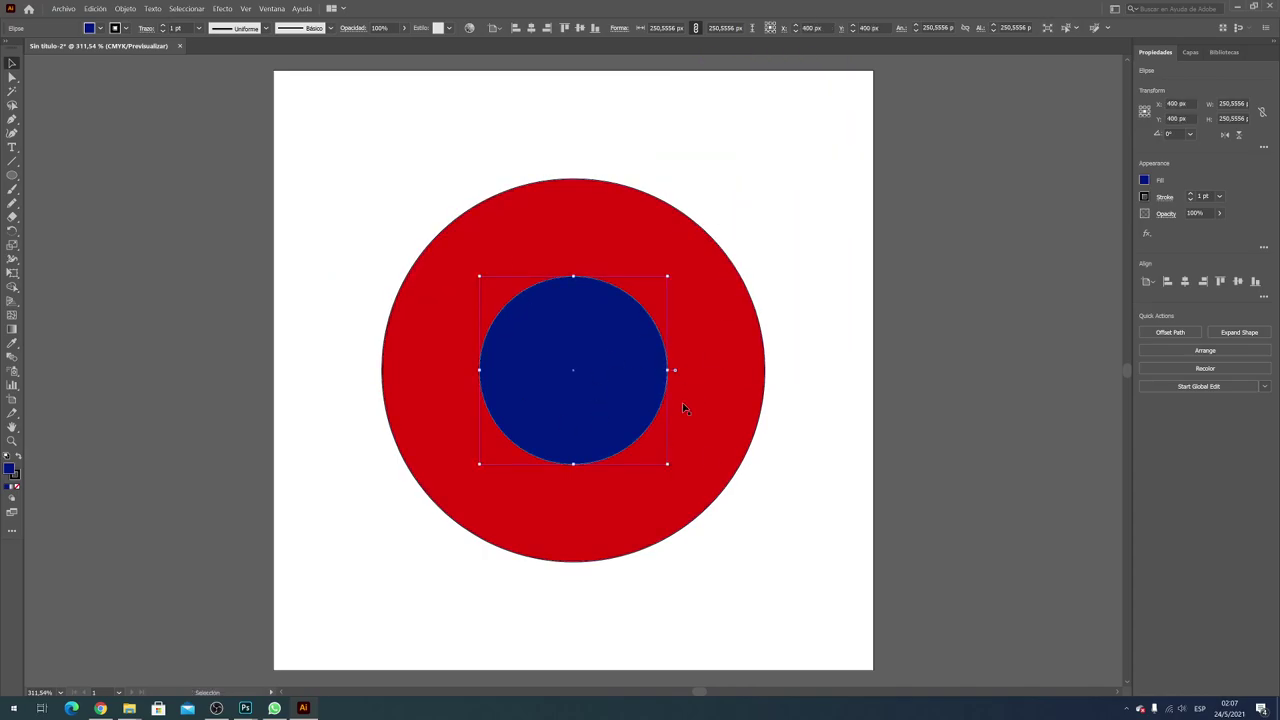
Copy the blue circle, fill the copy orange, shrink it to about 177 px and centre it inside
{"action": "left_click_drag", "start_coordinate": [628, 415], "coordinate": [688, 380]}
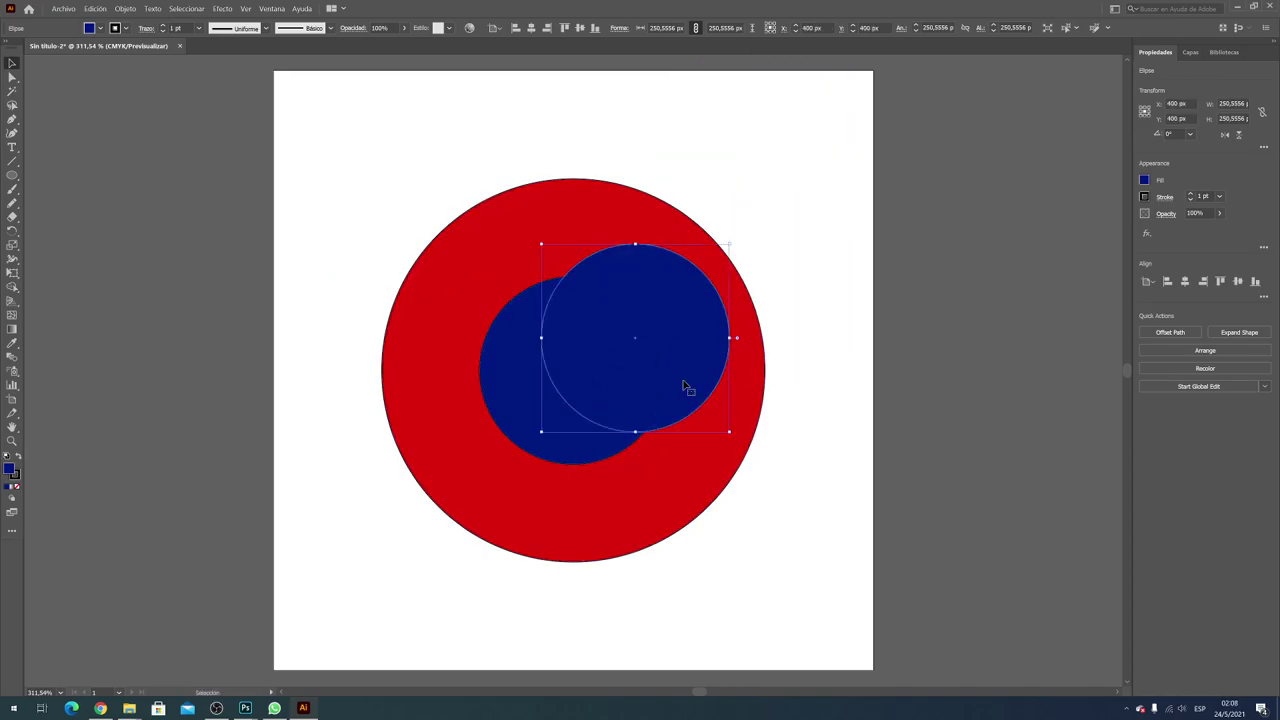
{"action": "left_click", "coordinate": [100, 28]}
{"action": "left_click", "coordinate": [113, 50]}
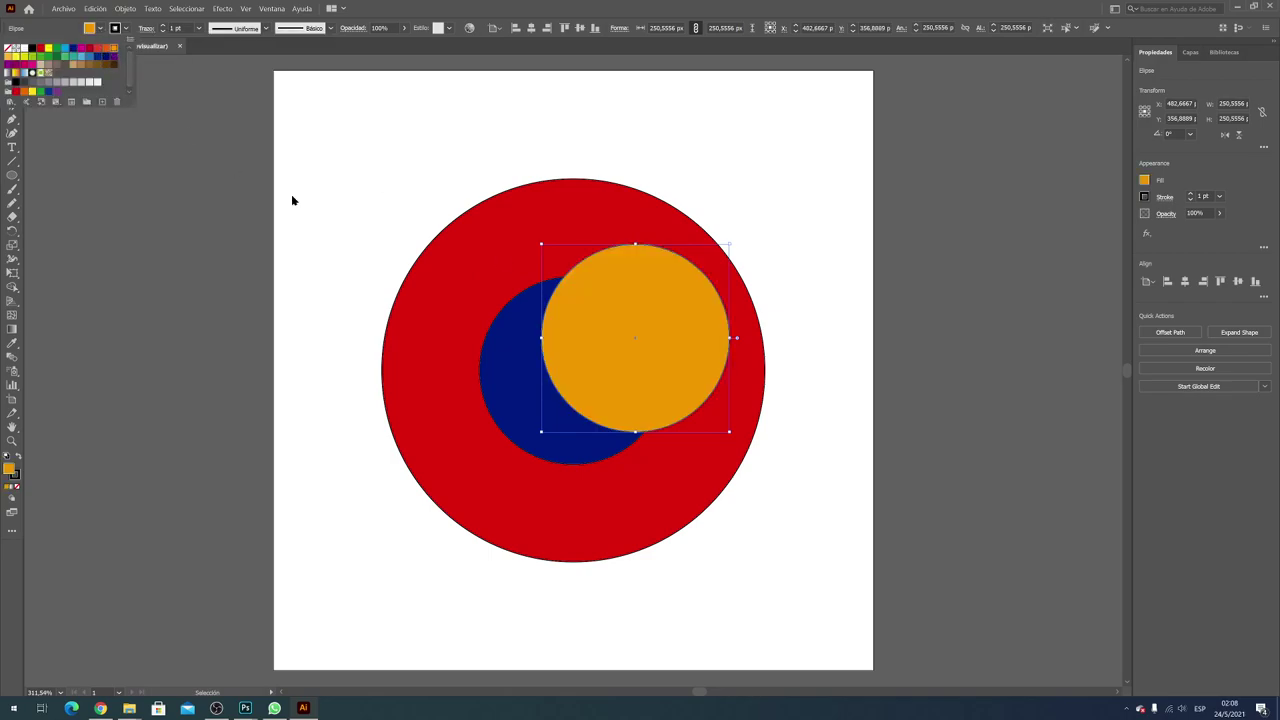
{"action": "left_click", "coordinate": [657, 376]}
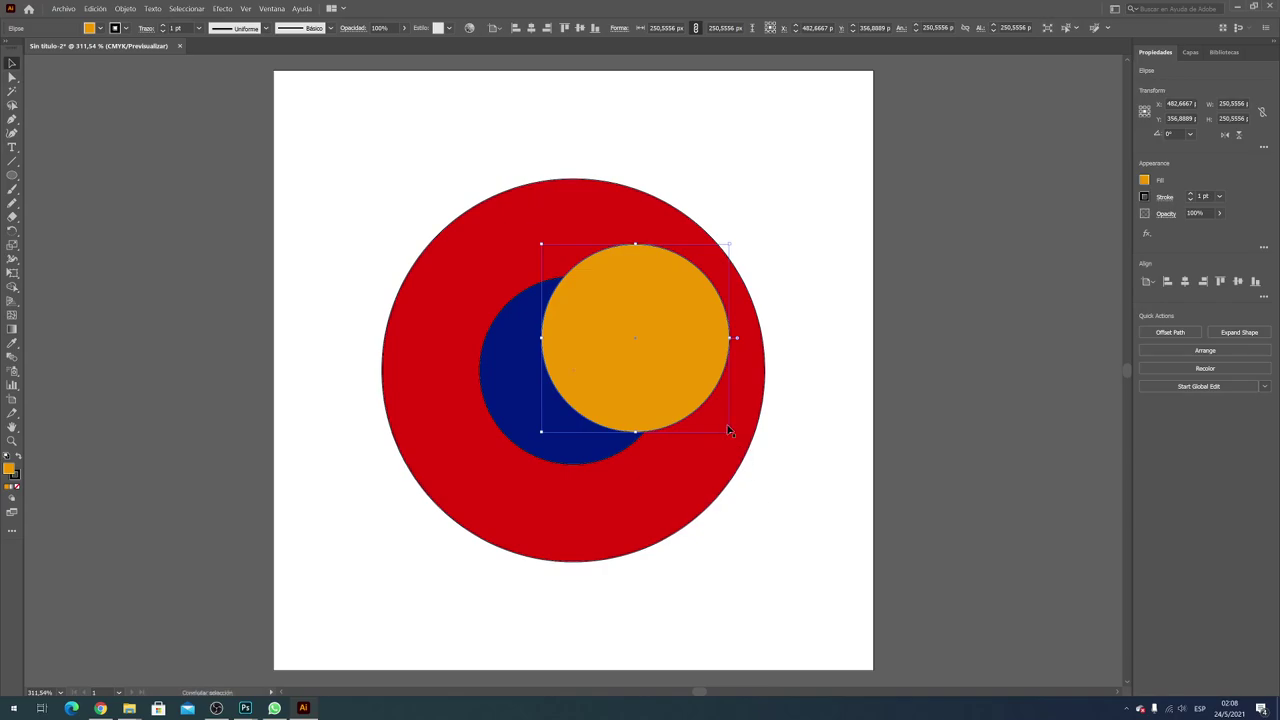
{"action": "mouse_move", "coordinate": [731, 431]}
{"action": "left_mouse_down"}
{"action": "mouse_move", "coordinate": [674, 376]}
{"action": "mouse_move", "coordinate": [605, 385]}
{"action": "mouse_move", "coordinate": [595, 405]}
{"action": "left_mouse_up"}
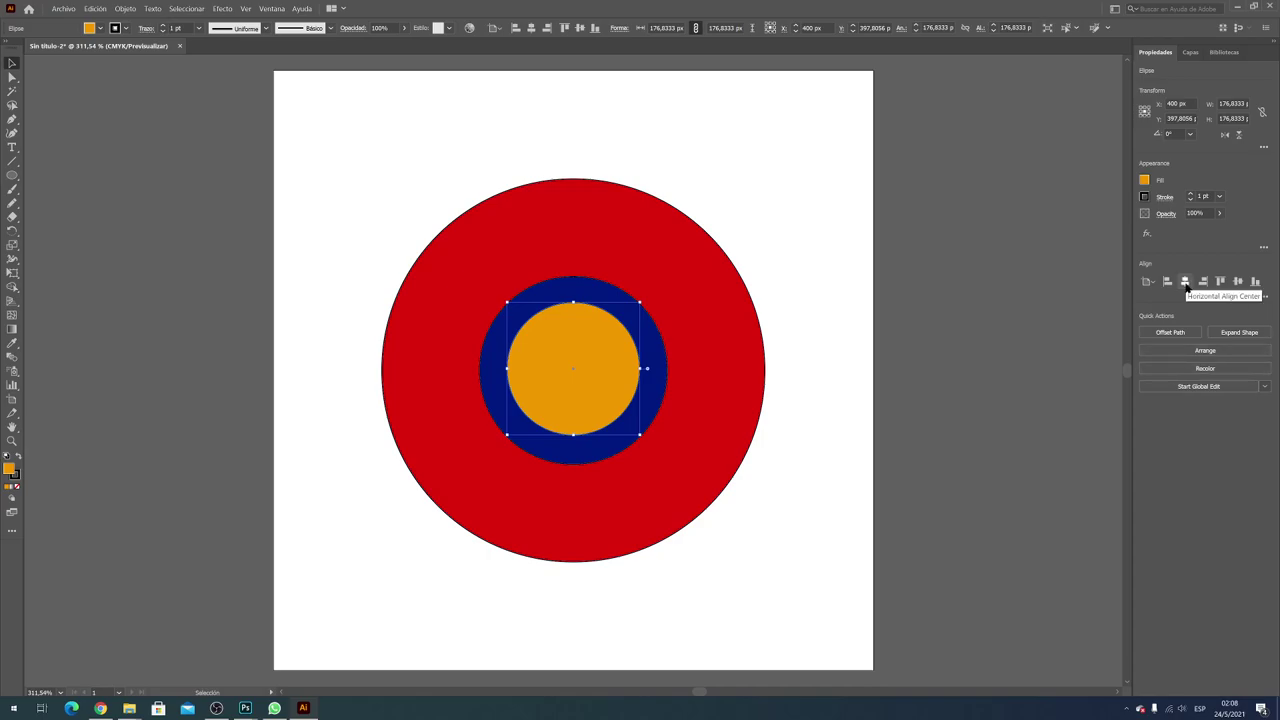
{"action": "left_click", "coordinate": [1236, 284]}
{"action": "left_click", "coordinate": [816, 266]}
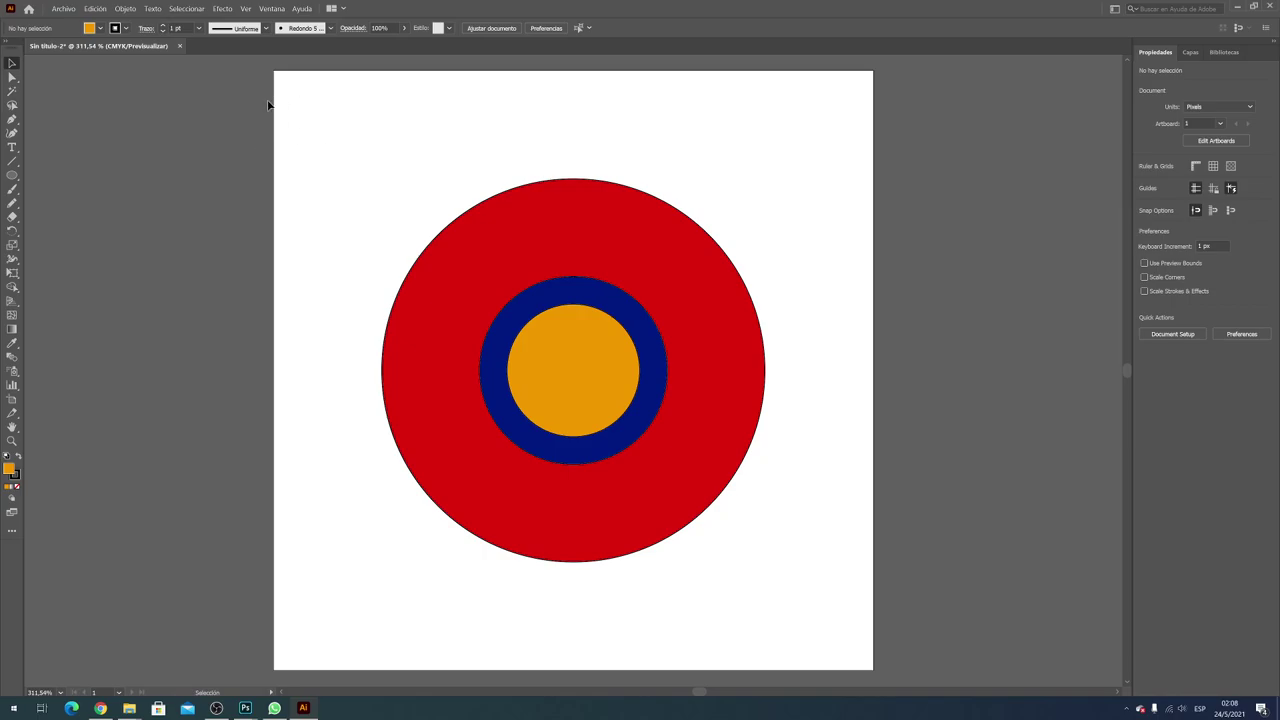
Set the stroke of all three circles to None, leaving them deselected
{"action": "left_click_drag", "start_coordinate": [288, 101], "coordinate": [826, 604]}
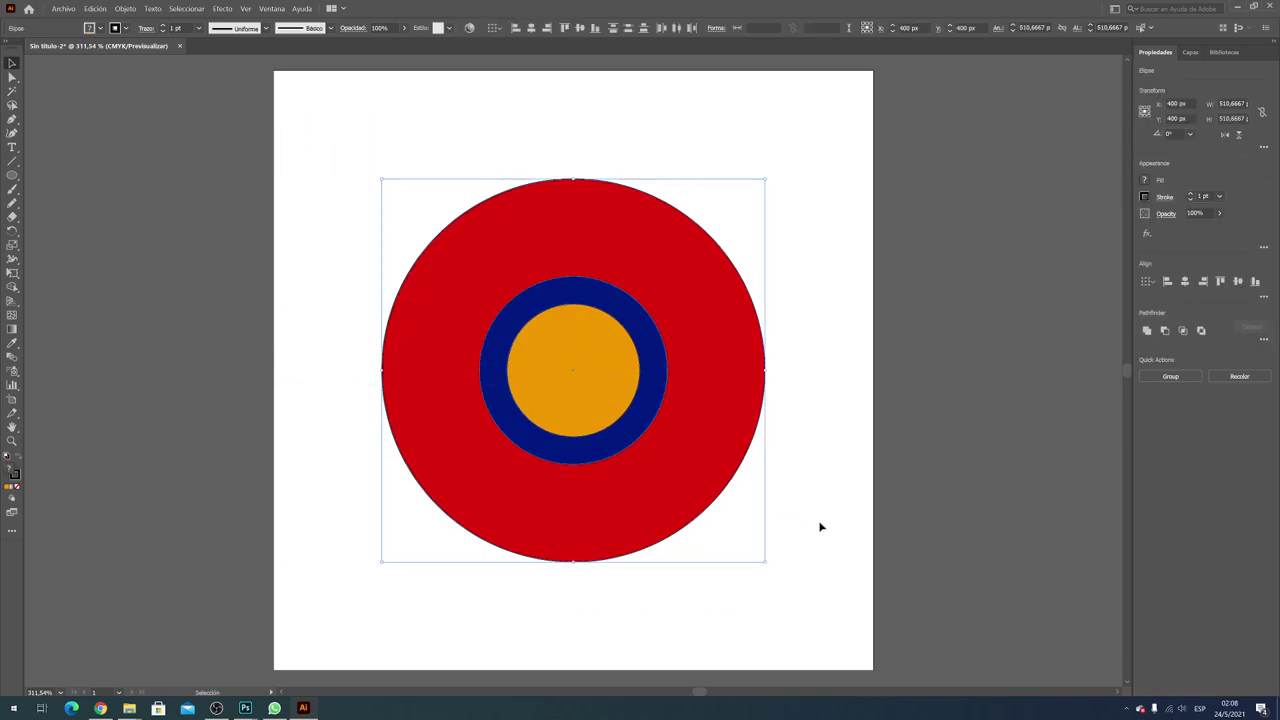
{"action": "left_click", "coordinate": [126, 29]}
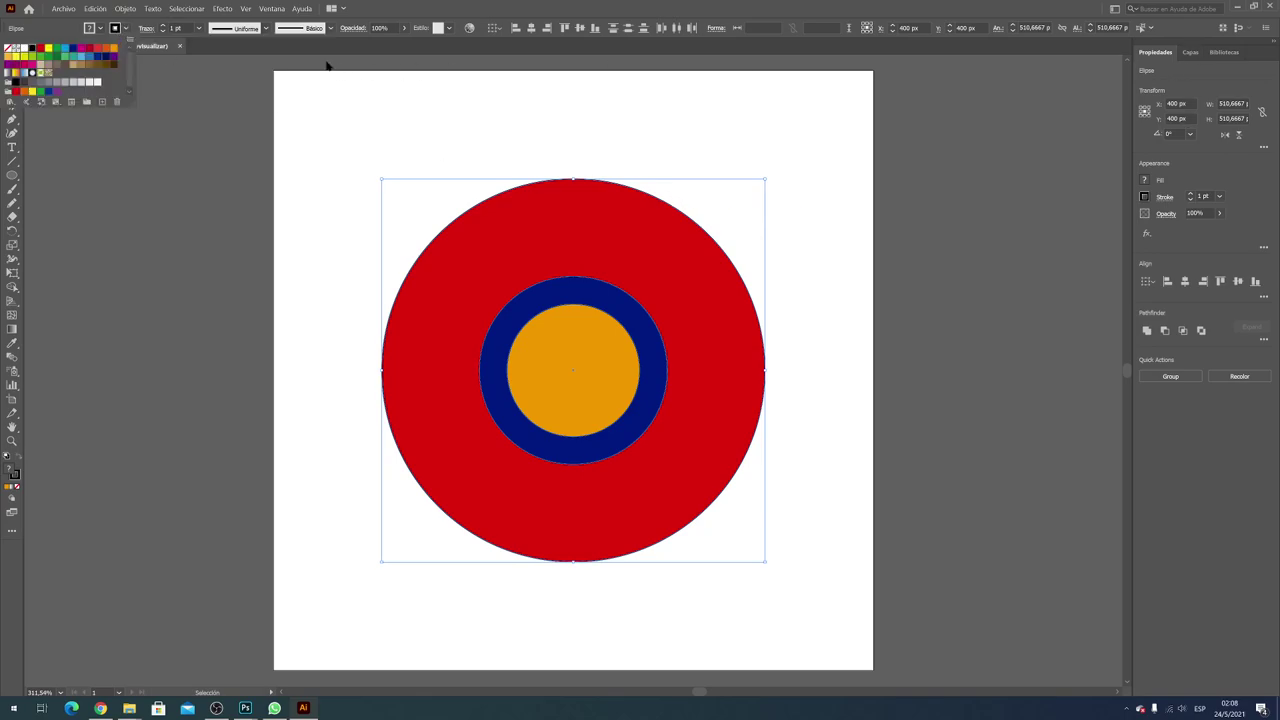
{"action": "left_click", "coordinate": [9, 47]}
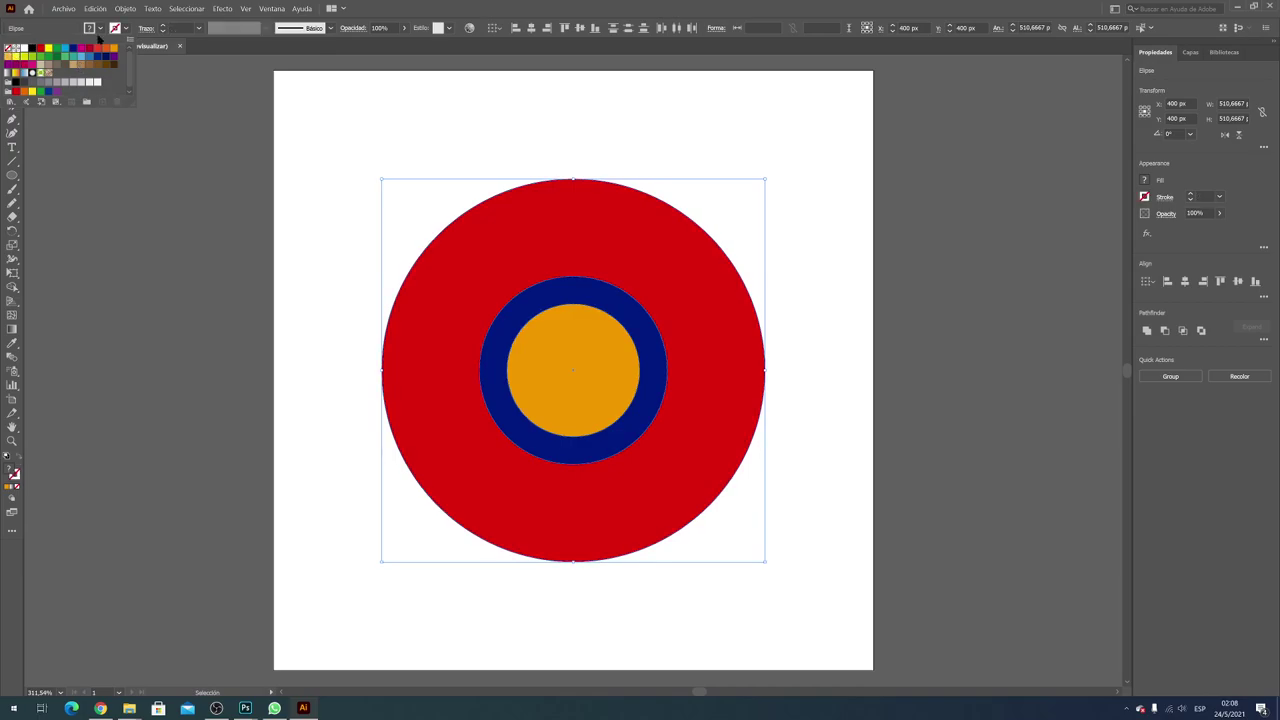
{"action": "left_click", "coordinate": [267, 9]}
{"action": "left_click", "coordinate": [267, 9]}
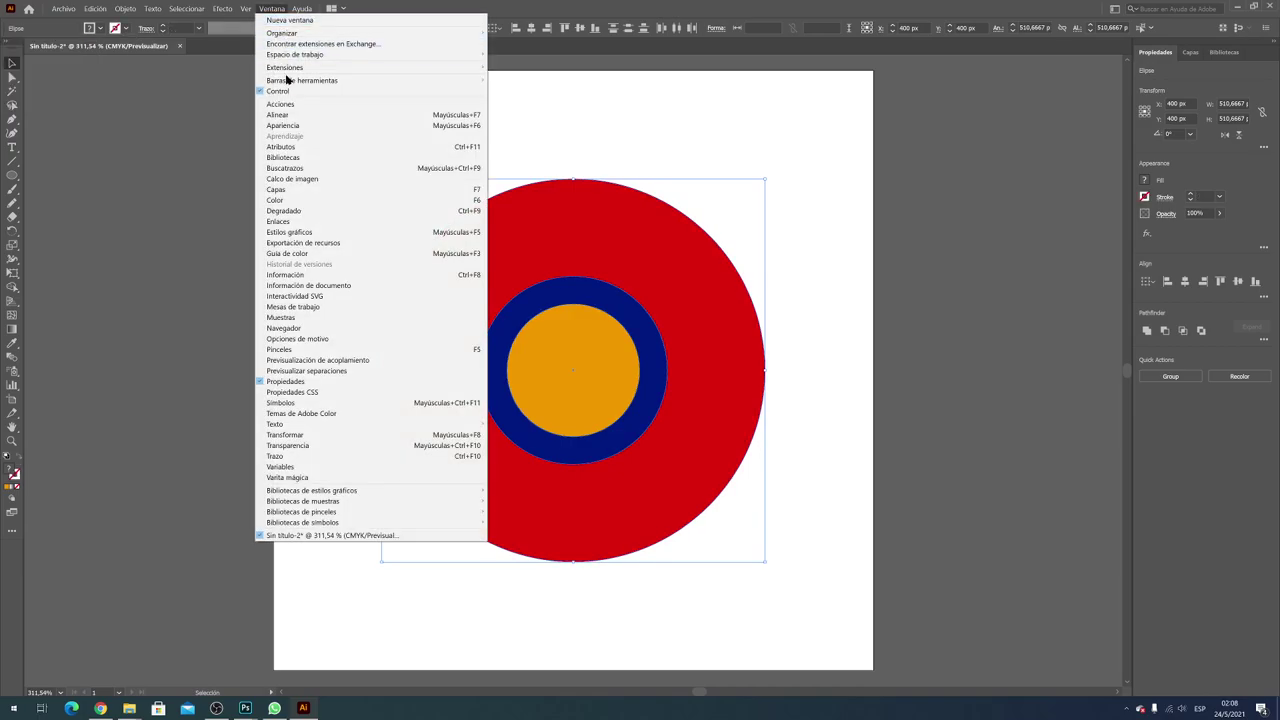
{"action": "left_click", "coordinate": [243, 18]}
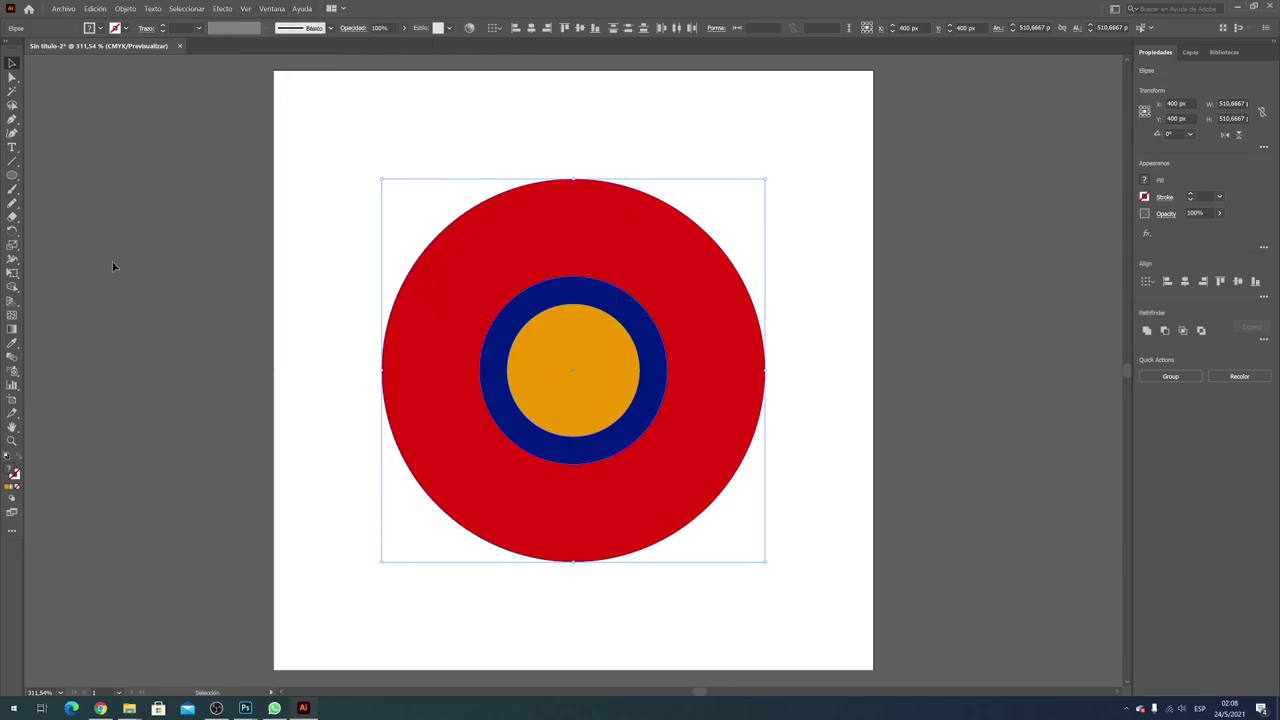
{"action": "left_click", "coordinate": [190, 221]}
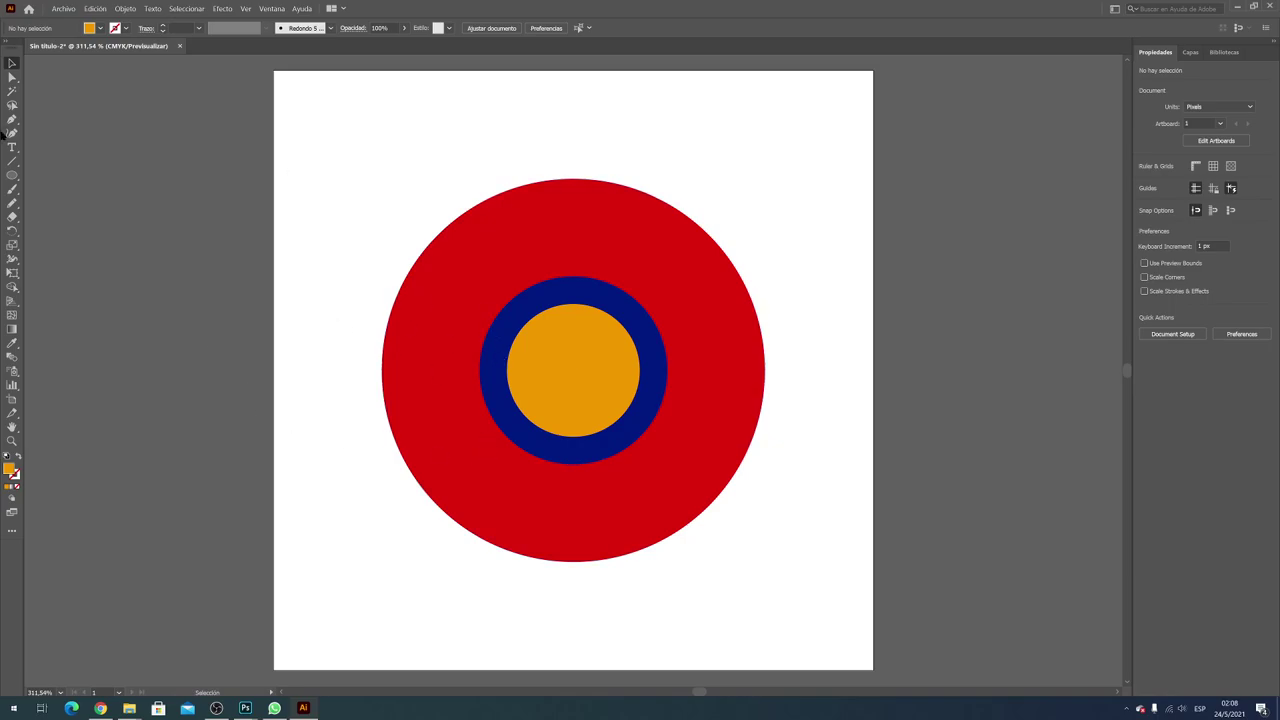
Set the Pencil tool's Fidelity slider to the midpoint in Pencil Tool Options
{"action": "left_click", "coordinate": [12, 203]}
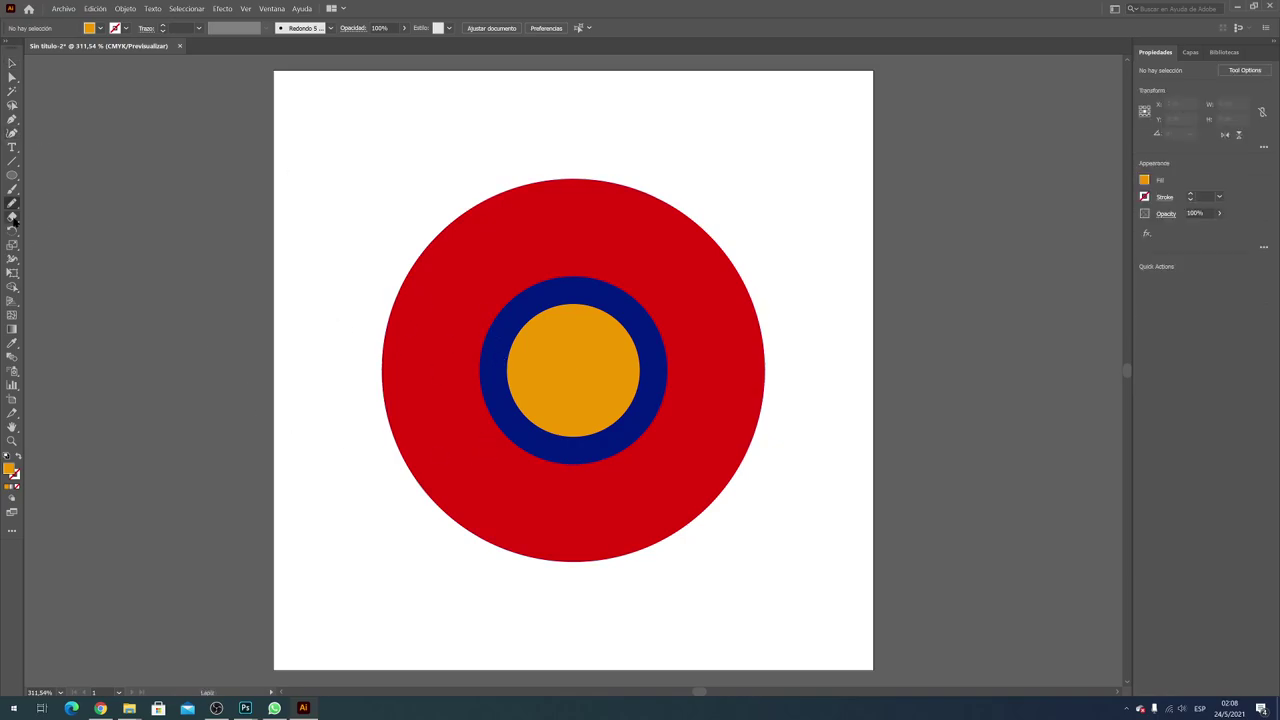
{"action": "double_click", "coordinate": [12, 203]}
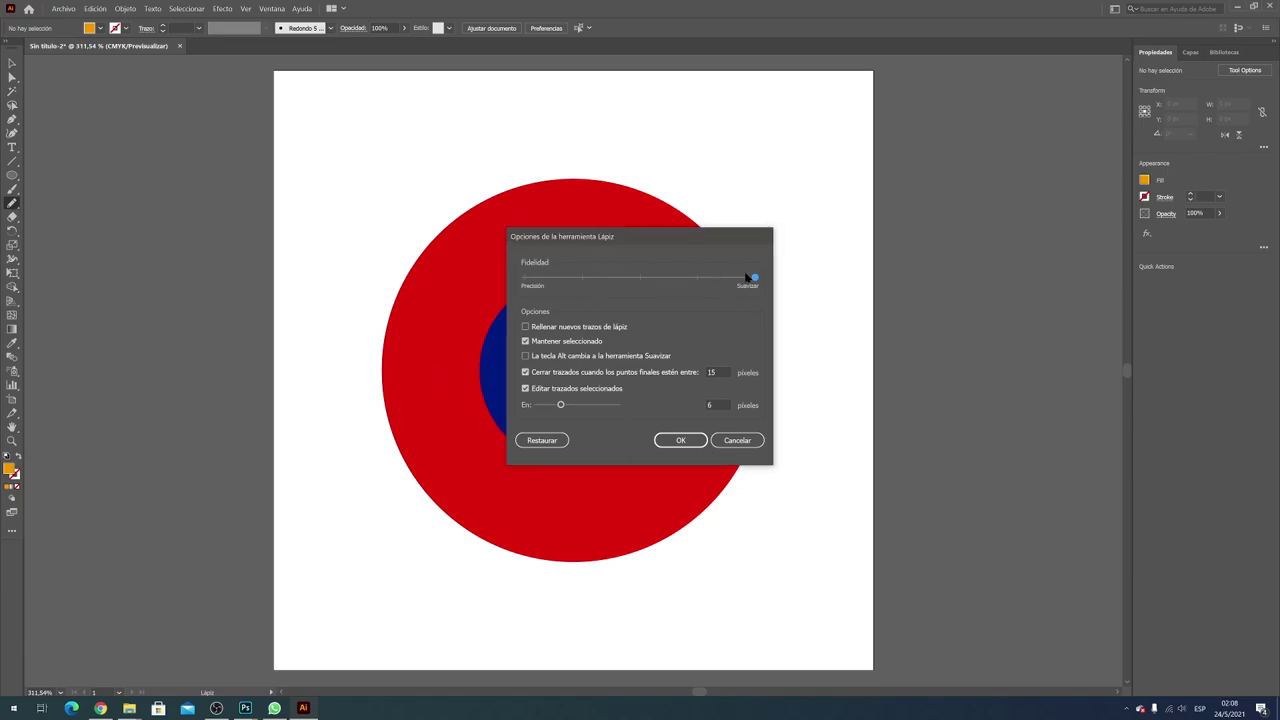
{"action": "left_click_drag", "start_coordinate": [755, 277], "coordinate": [755, 278]}
{"action": "left_click", "coordinate": [684, 441]}
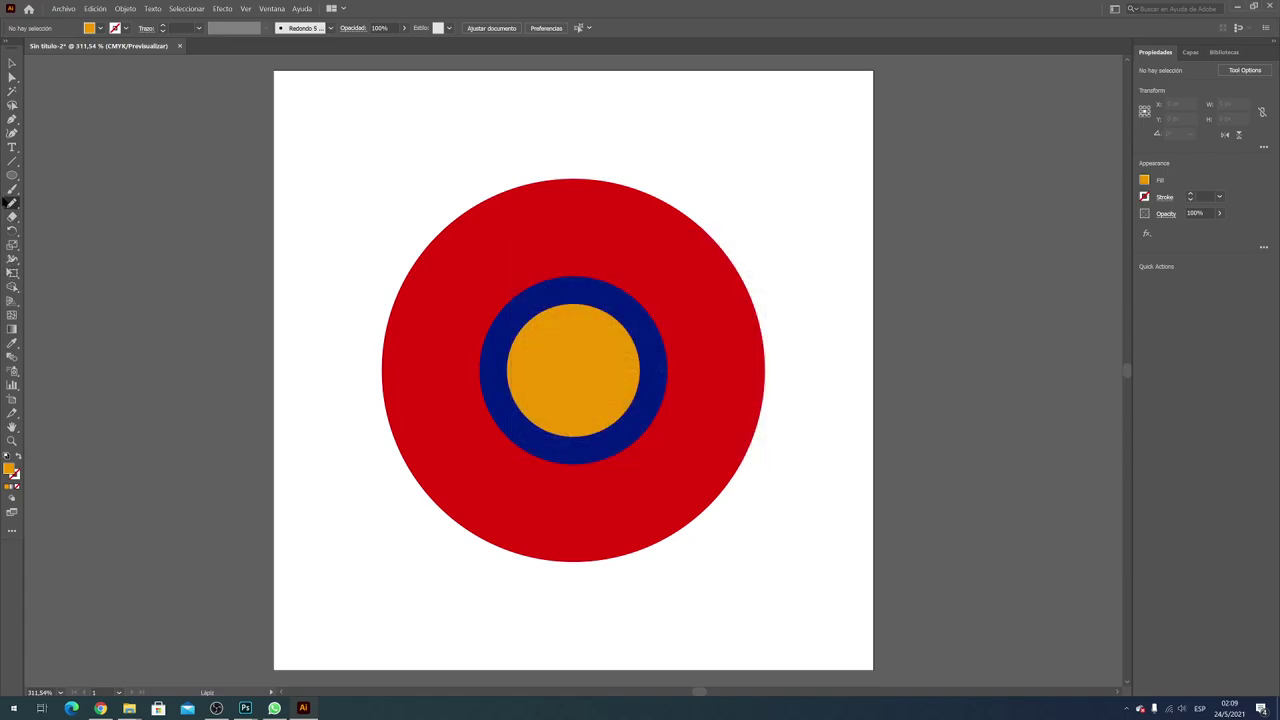
{"action": "double_click", "coordinate": [13, 205]}
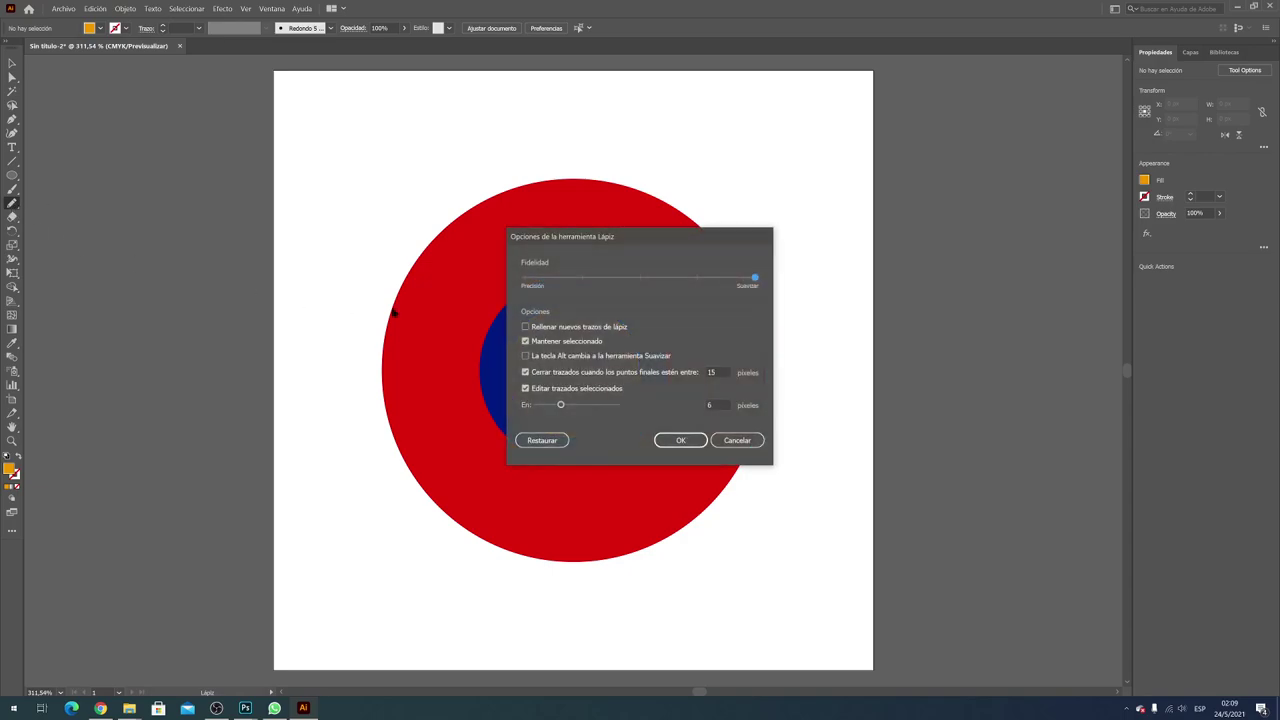
{"action": "mouse_move", "coordinate": [754, 278]}
{"action": "left_mouse_down"}
{"action": "mouse_move", "coordinate": [631, 283]}
{"action": "mouse_move", "coordinate": [767, 278]}
{"action": "left_mouse_up"}
{"action": "left_click", "coordinate": [679, 441]}
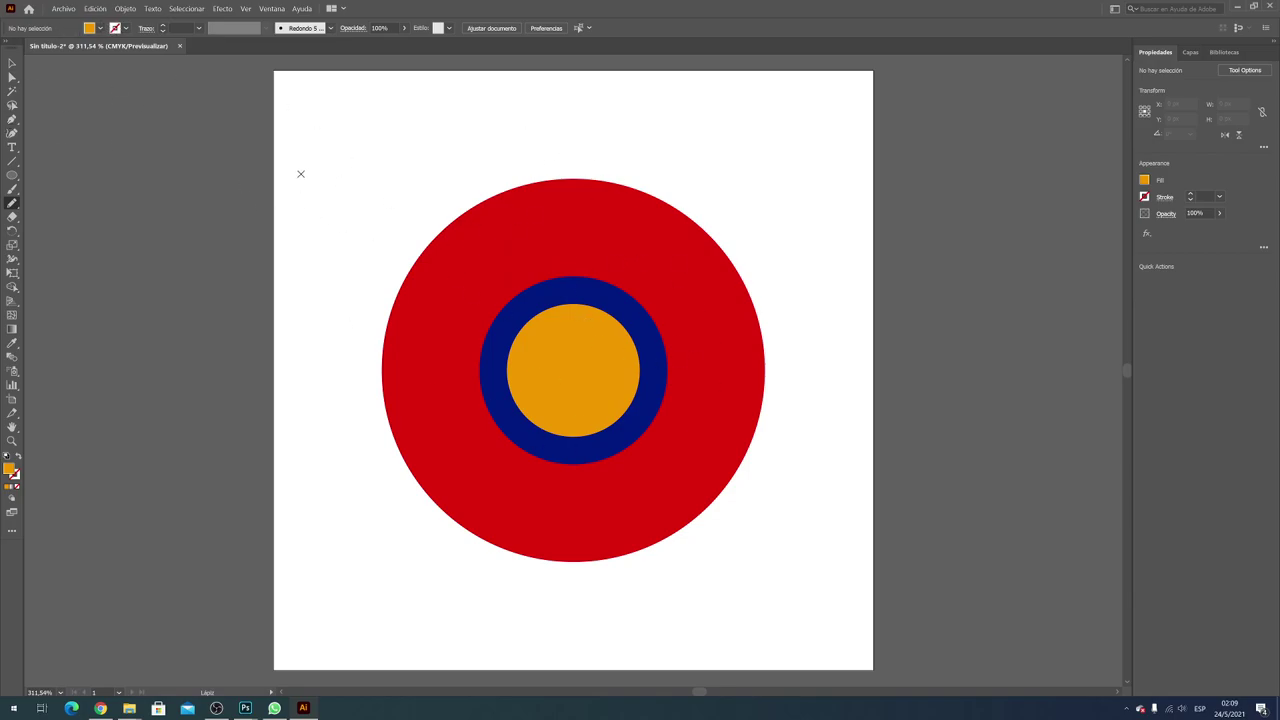
Set the Pencil (N) to draw with no fill and a 5 pt black stroke
{"action": "left_click", "coordinate": [9, 62]}
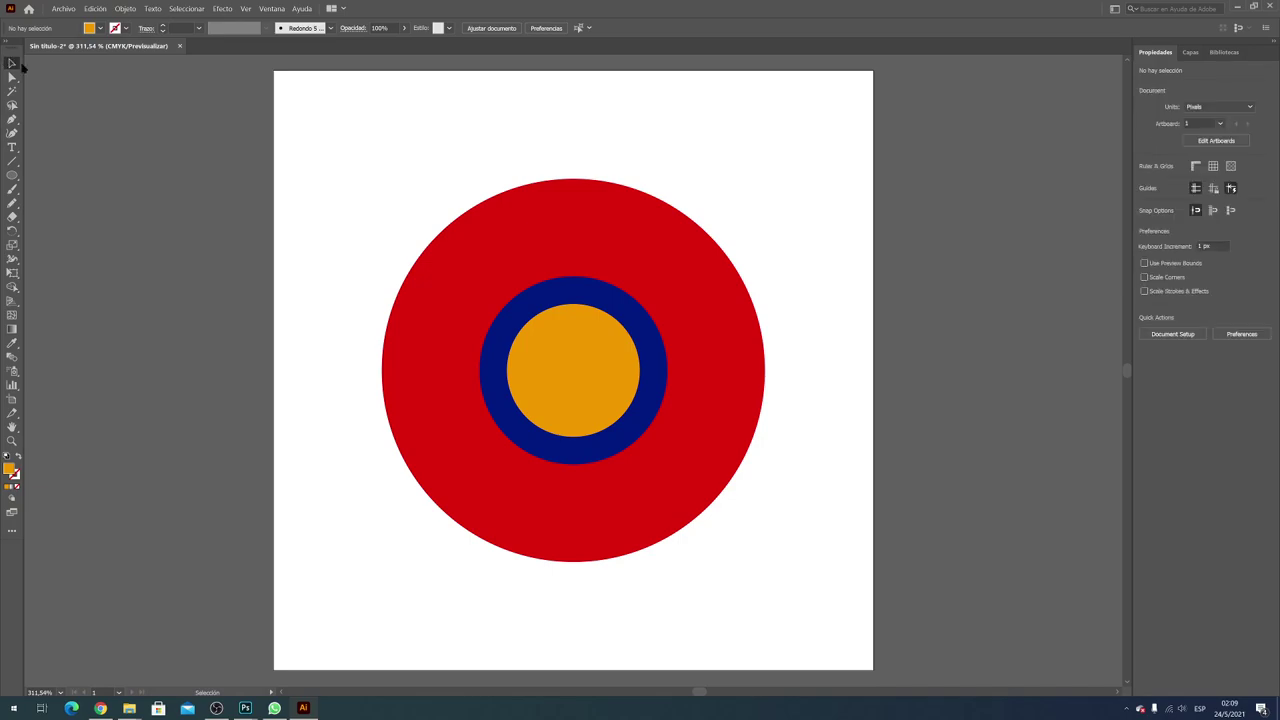
{"action": "right_click", "coordinate": [127, 112]}
{"action": "left_click", "coordinate": [108, 106]}
{"action": "key", "text": "n"}
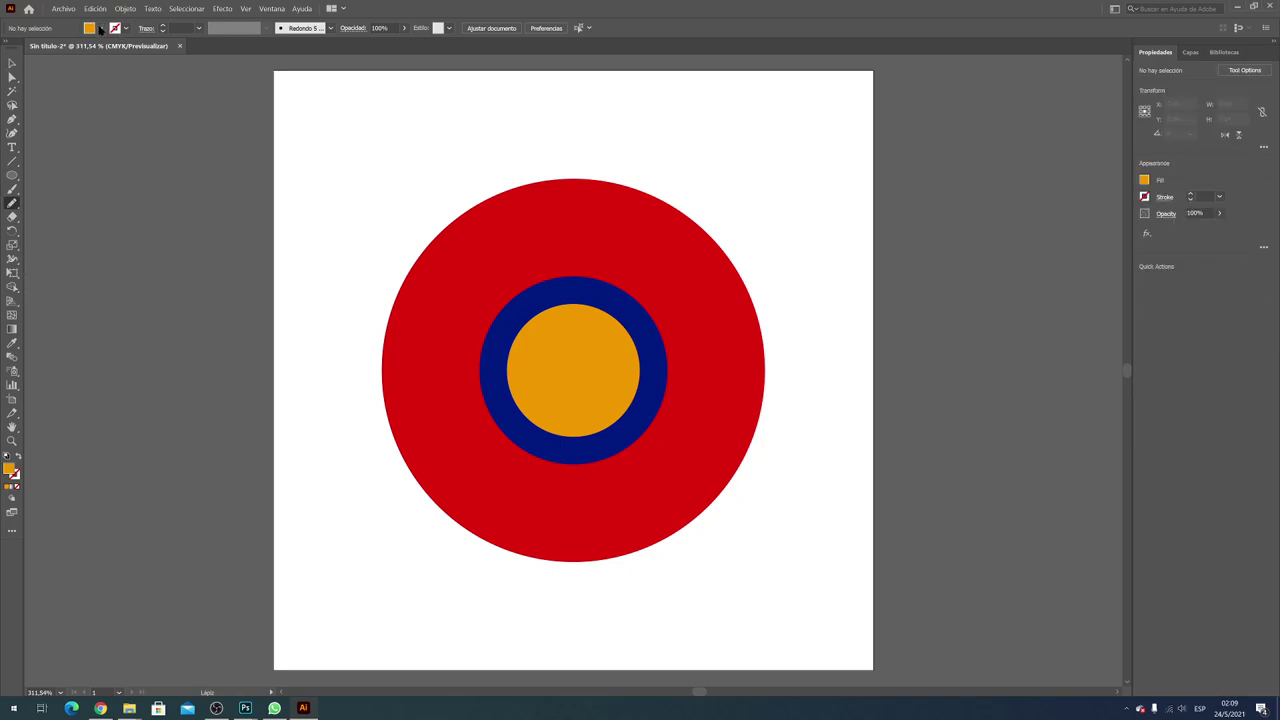
{"action": "left_click", "coordinate": [100, 28]}
{"action": "left_click", "coordinate": [9, 47]}
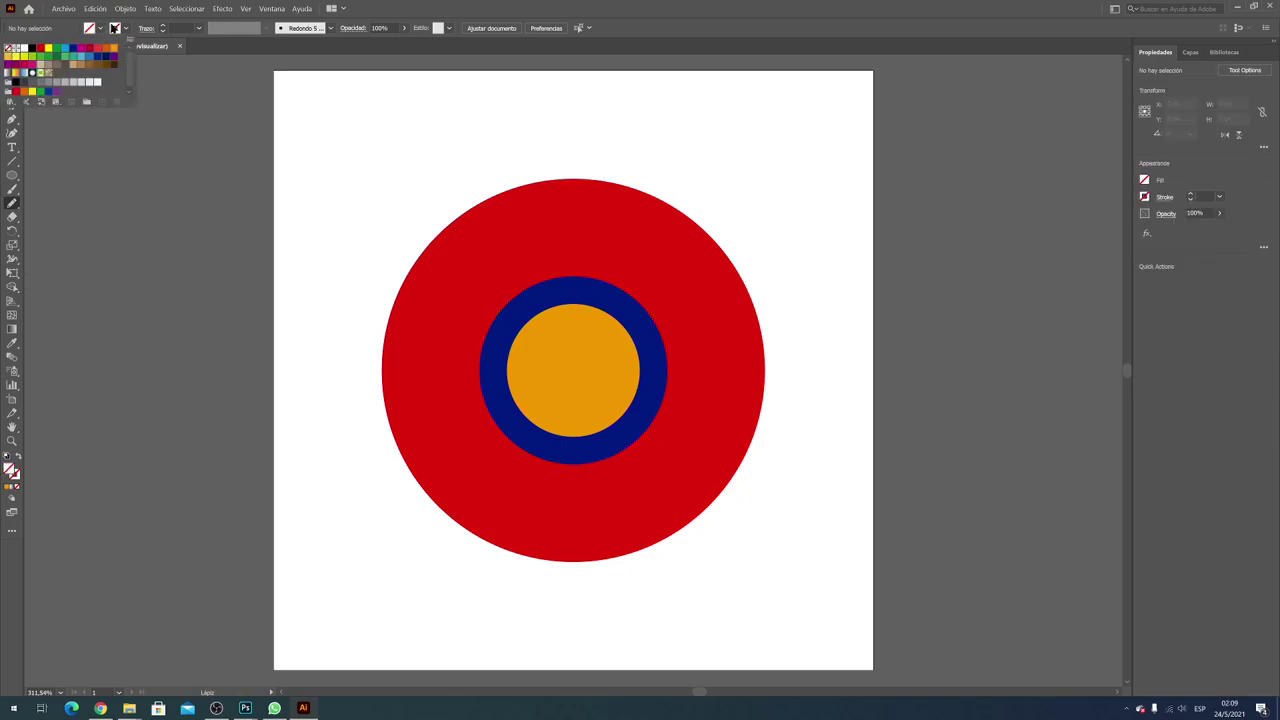
{"action": "left_click", "coordinate": [119, 31]}
{"action": "left_click", "coordinate": [122, 30]}
{"action": "left_click", "coordinate": [32, 49]}
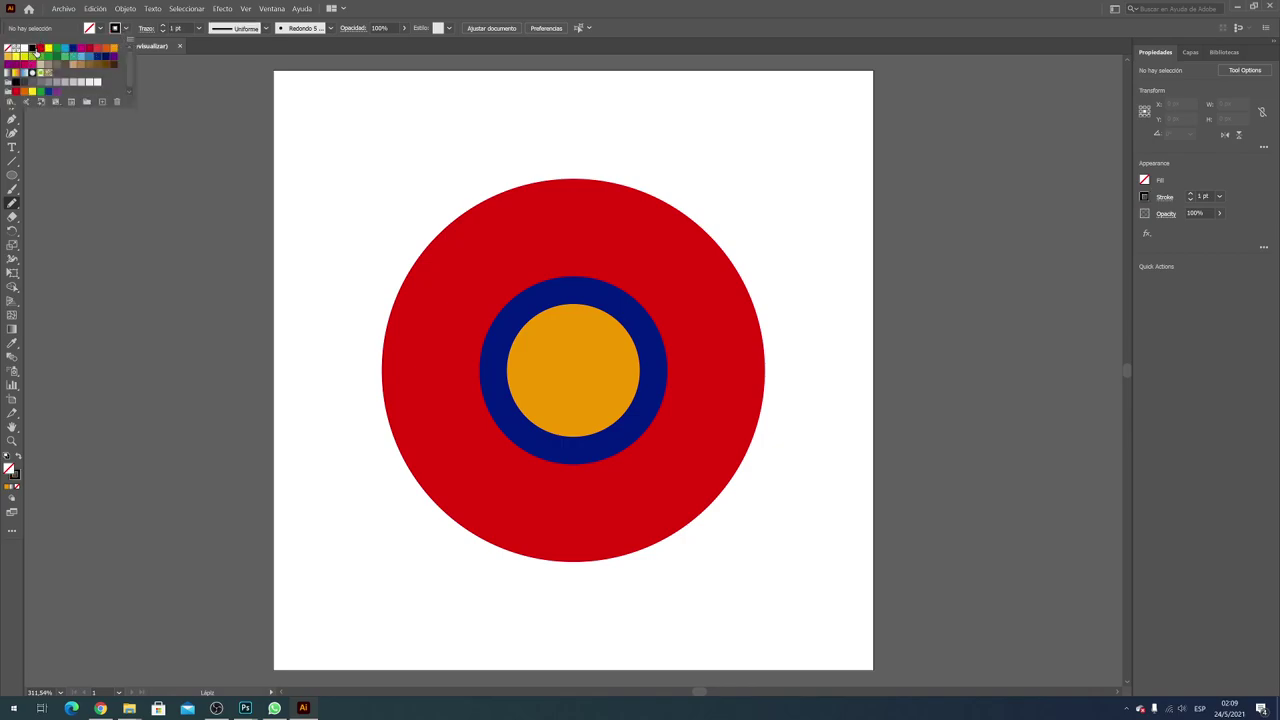
{"action": "left_click", "coordinate": [161, 29]}
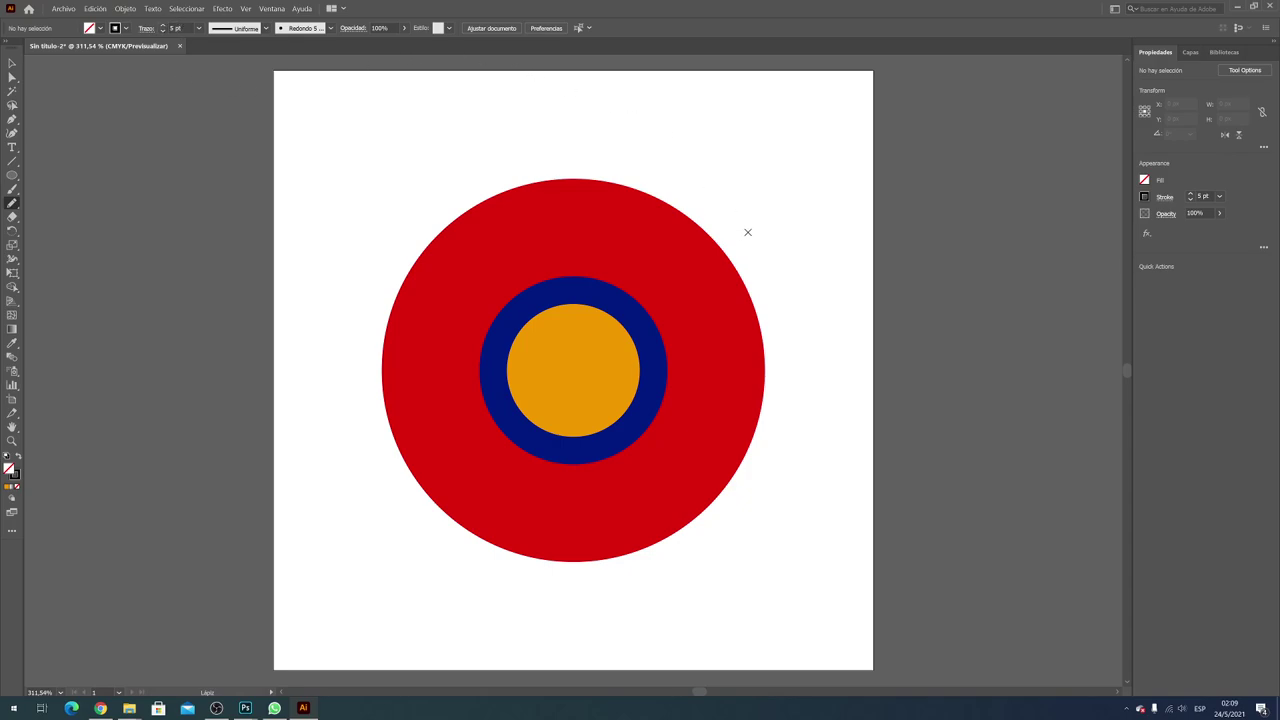
Draw three pencil curves from the blue ring's top, left and bottom out past the red circle
{"action": "mouse_move", "coordinate": [771, 233]}
{"action": "left_mouse_down"}
{"action": "mouse_move", "coordinate": [677, 223]}
{"action": "mouse_move", "coordinate": [580, 283]}
{"action": "left_mouse_up"}
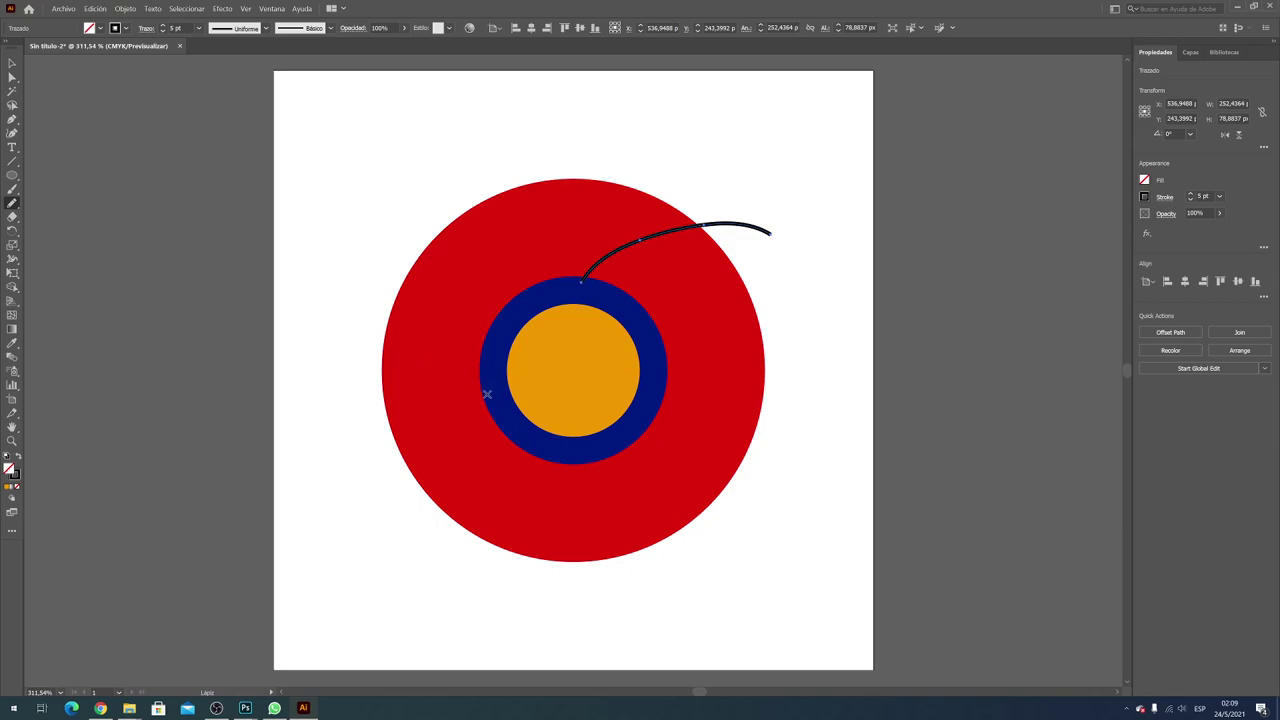
{"action": "left_click_drag", "start_coordinate": [487, 394], "coordinate": [367, 281]}
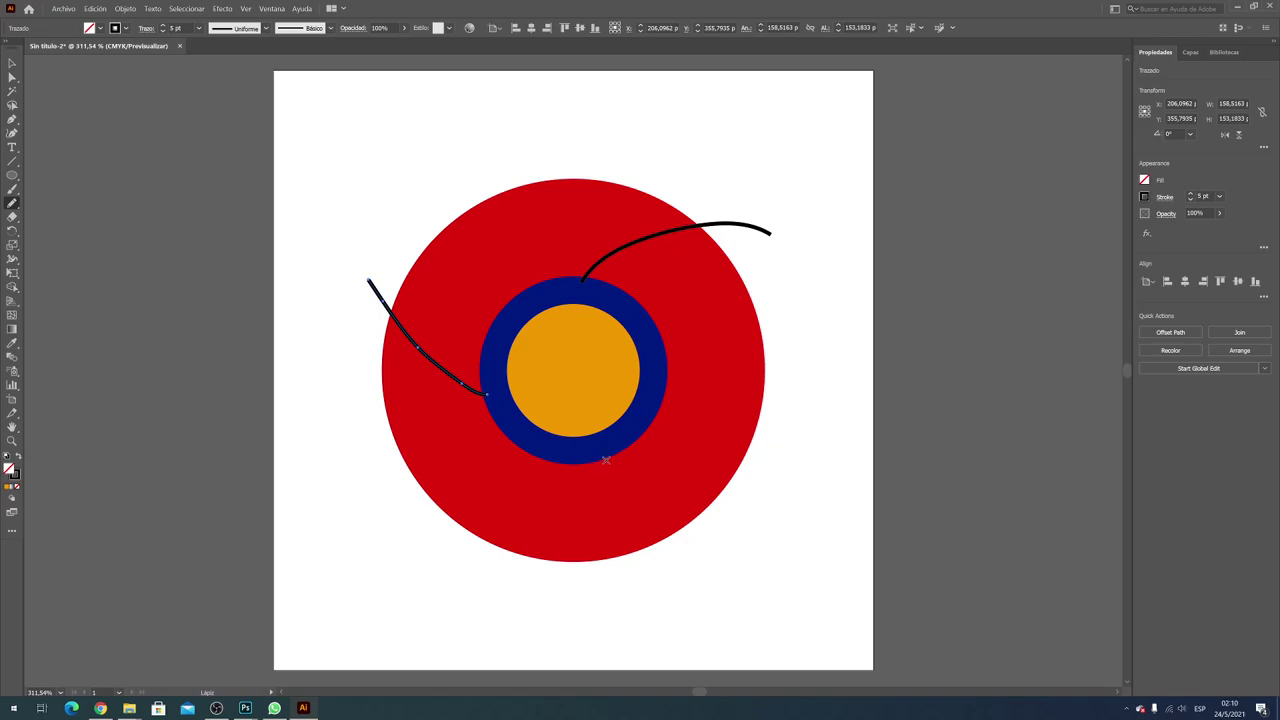
{"action": "left_click_drag", "start_coordinate": [589, 455], "coordinate": [615, 595]}
{"action": "left_click_drag", "start_coordinate": [613, 598], "coordinate": [614, 598]}
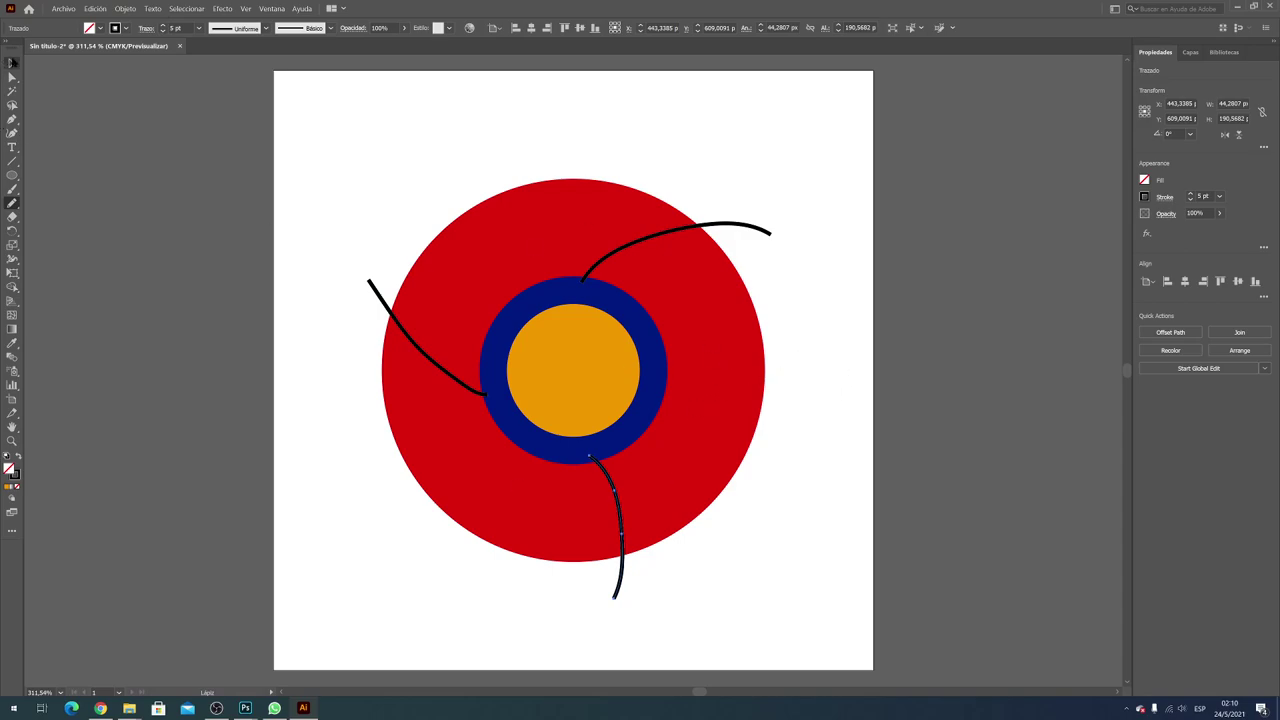
{"action": "left_click", "coordinate": [12, 62]}
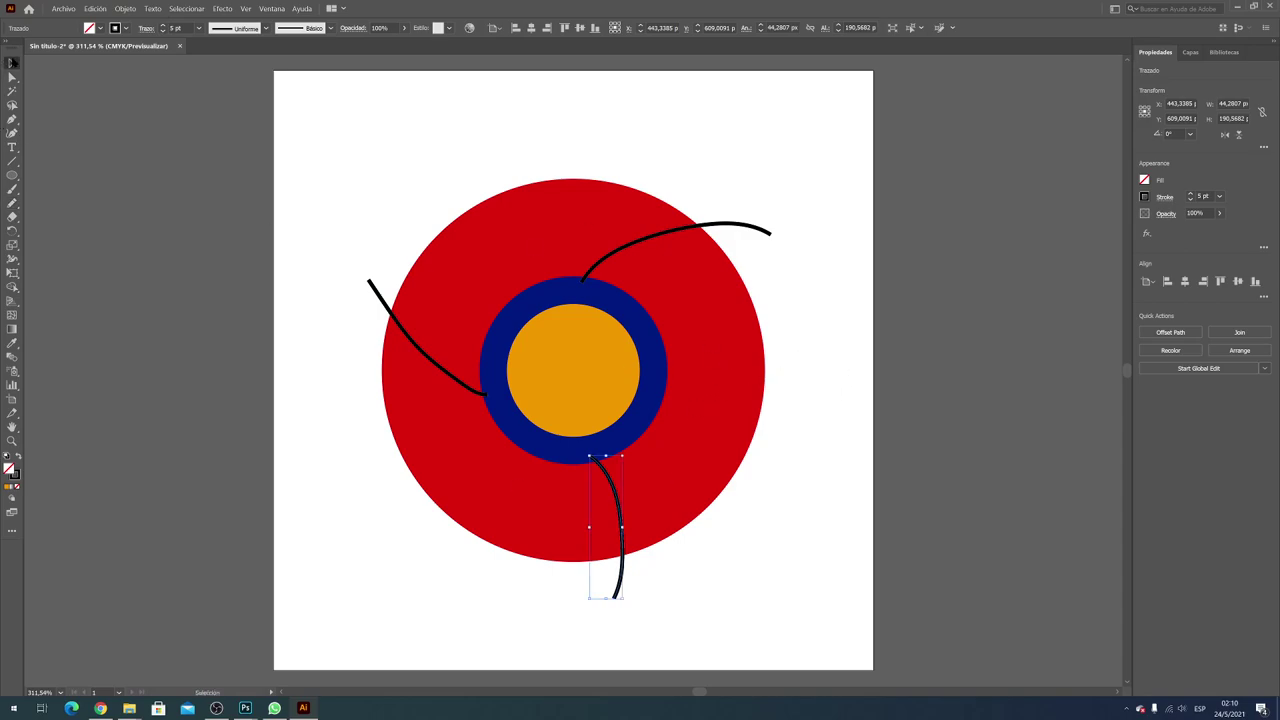
{"action": "left_click", "coordinate": [292, 191]}
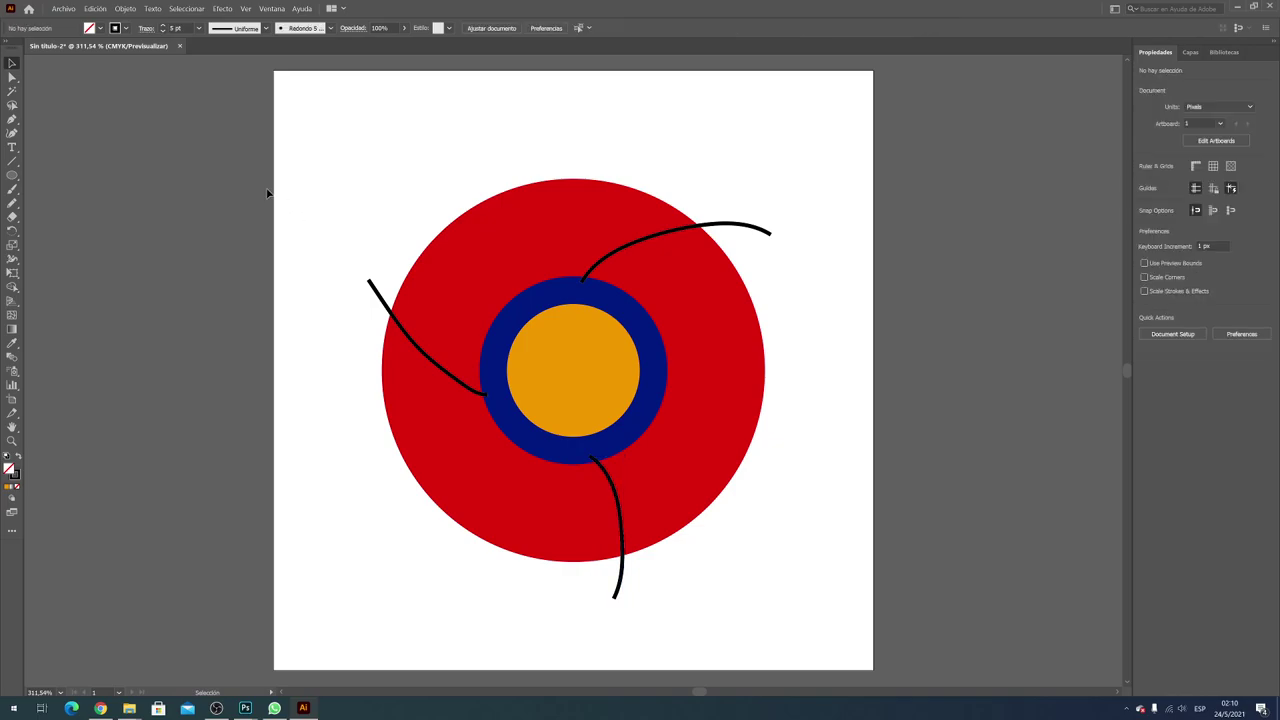
Hide the perspective grid and select all circles and curves with Ctrl+A
{"action": "key", "text": "shift+p"}
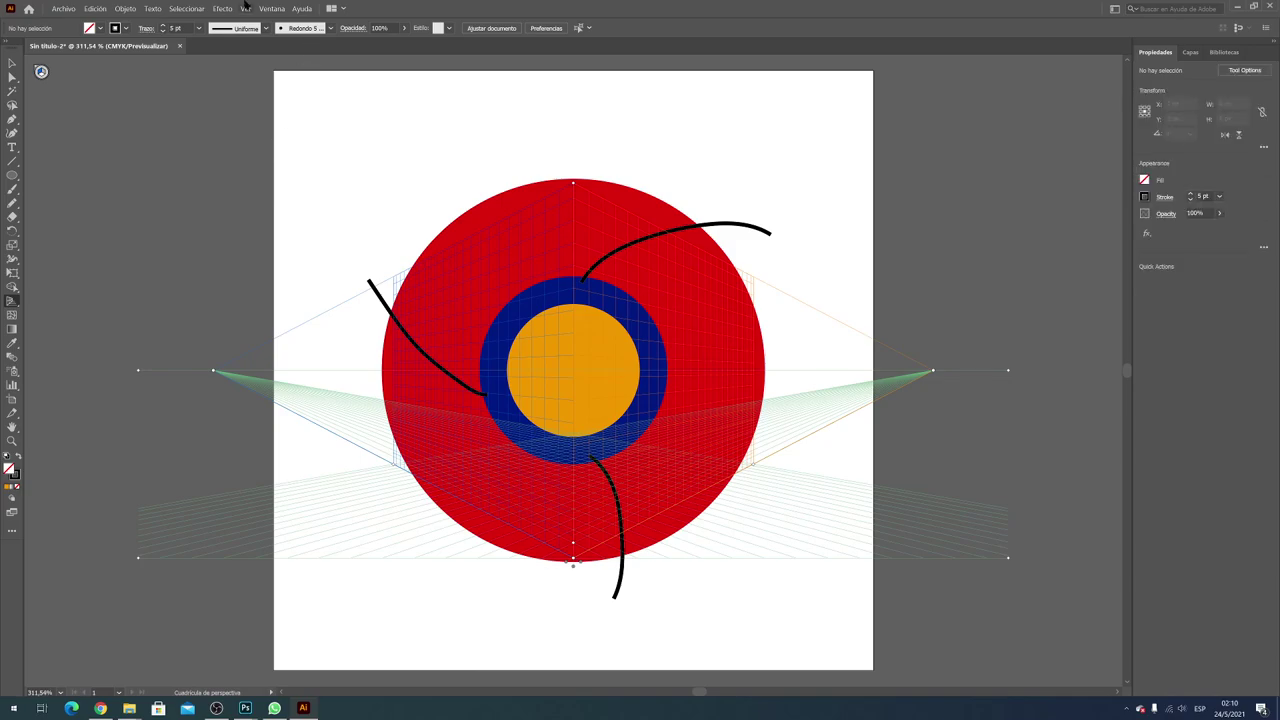
{"action": "key", "text": "ctrl+shift+i"}
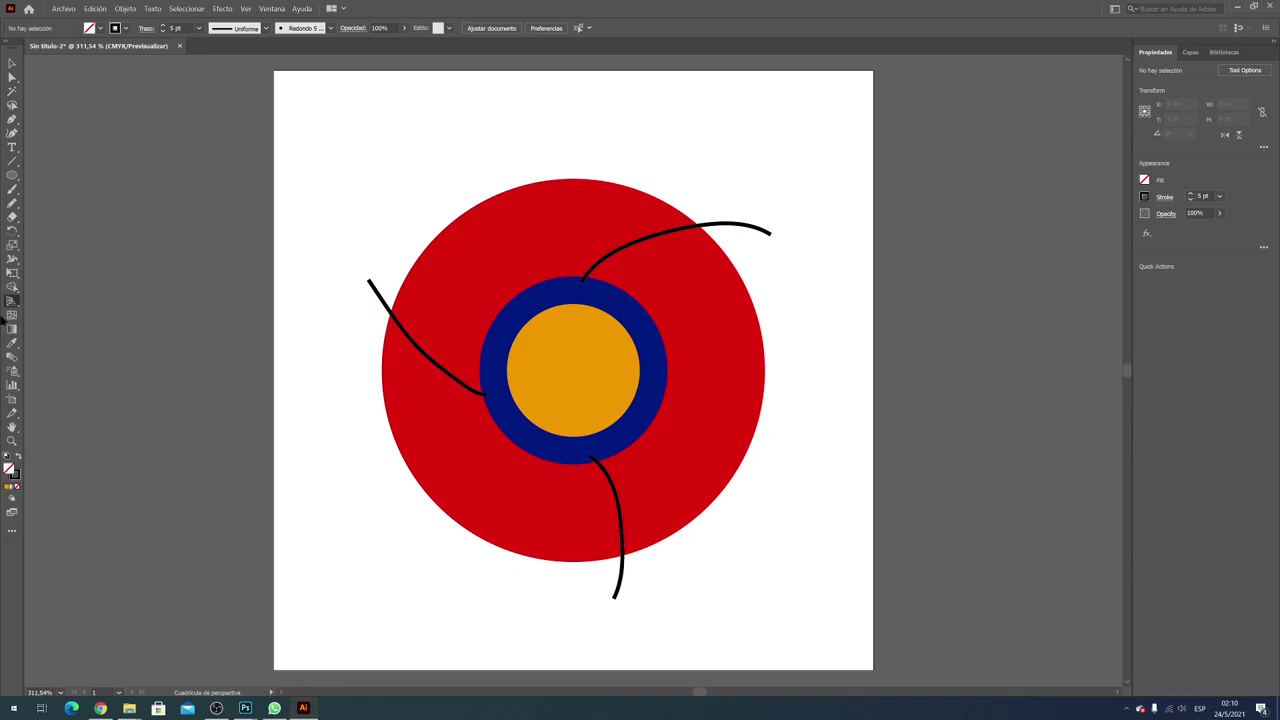
{"action": "key", "text": "shift+m"}
{"action": "left_click", "coordinate": [15, 290]}
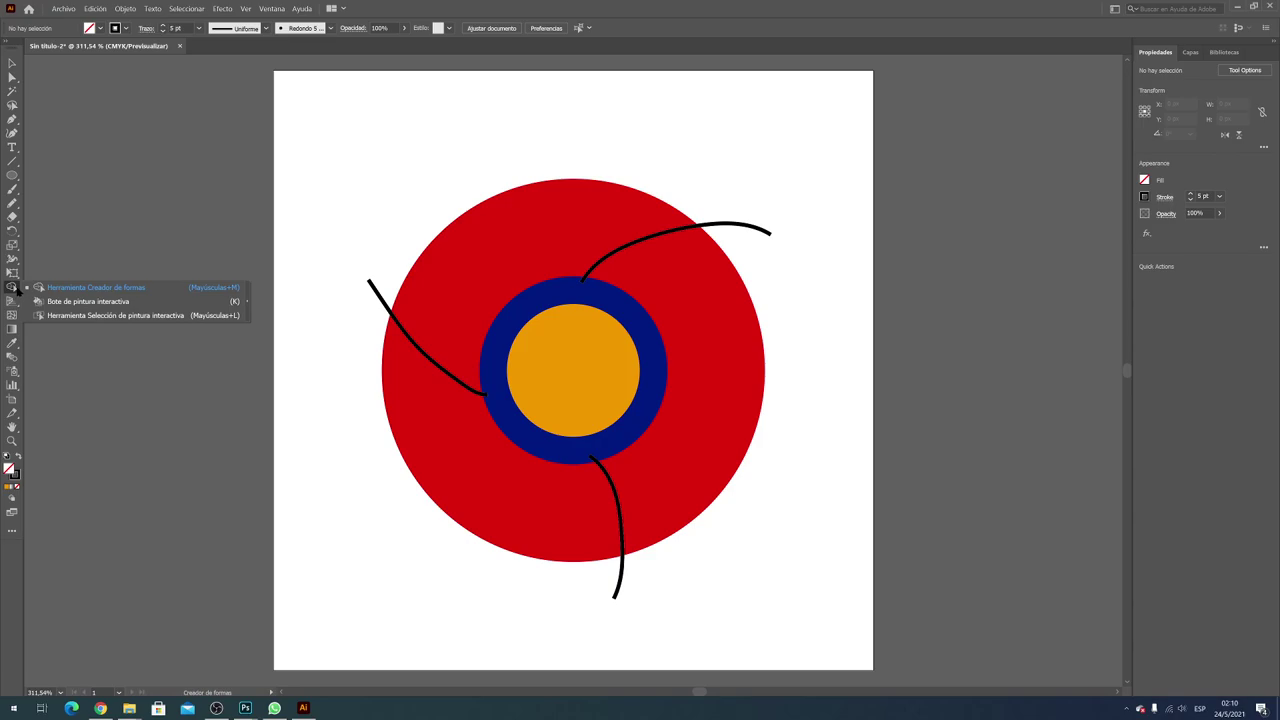
{"action": "left_click", "coordinate": [90, 287]}
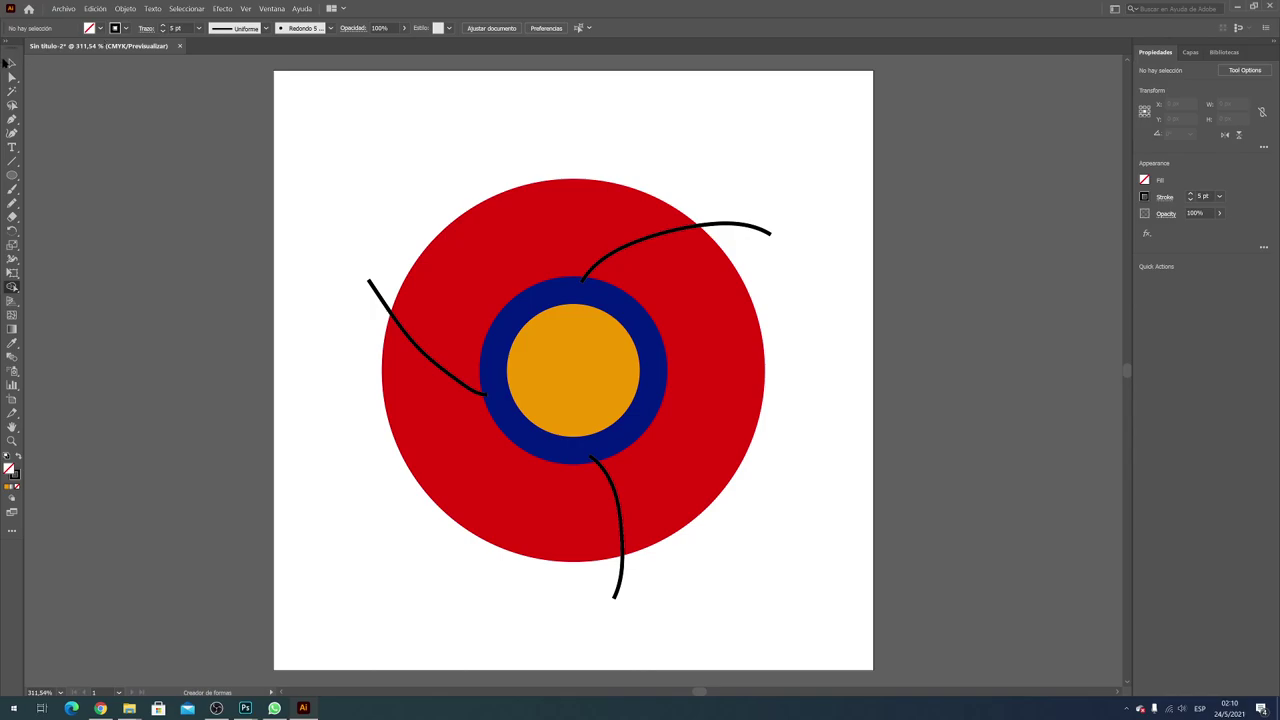
{"action": "left_click", "coordinate": [11, 62]}
{"action": "key", "text": "ctrl+a"}
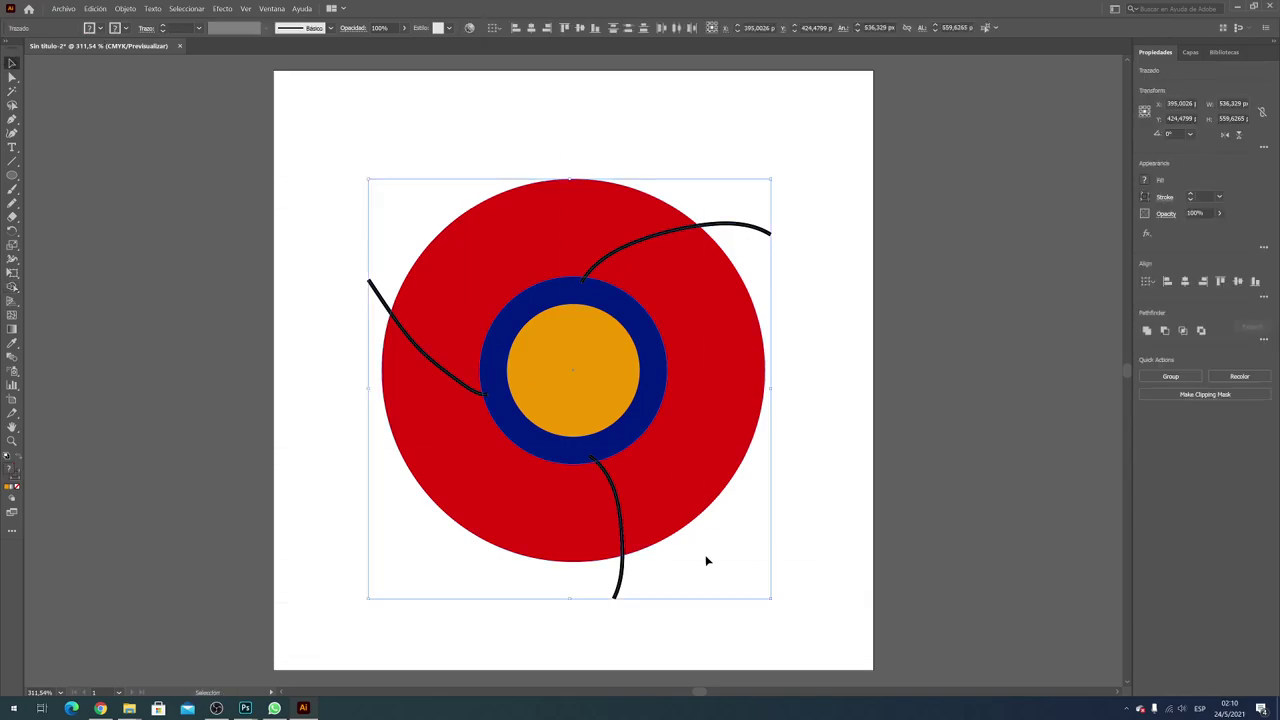
With Shape Builder and a red fill, merge the upper ring regions into one red piece
{"action": "left_click", "coordinate": [12, 287]}
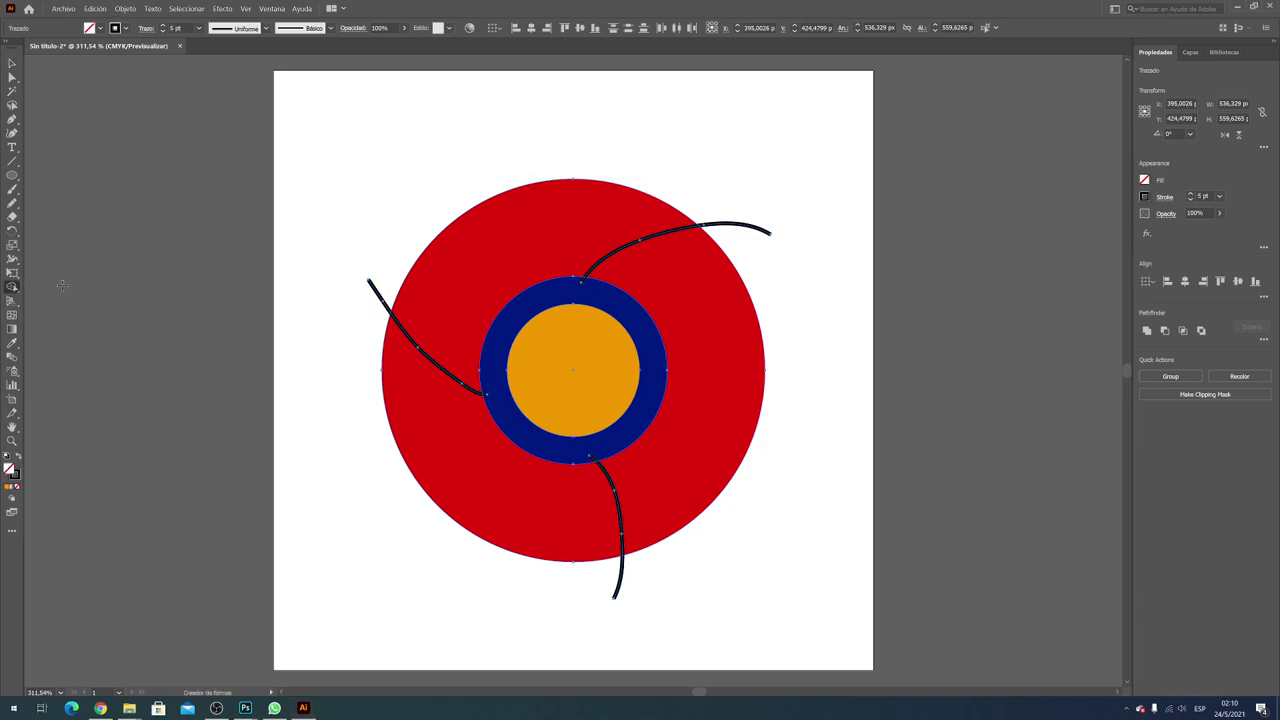
{"action": "left_click", "coordinate": [100, 29]}
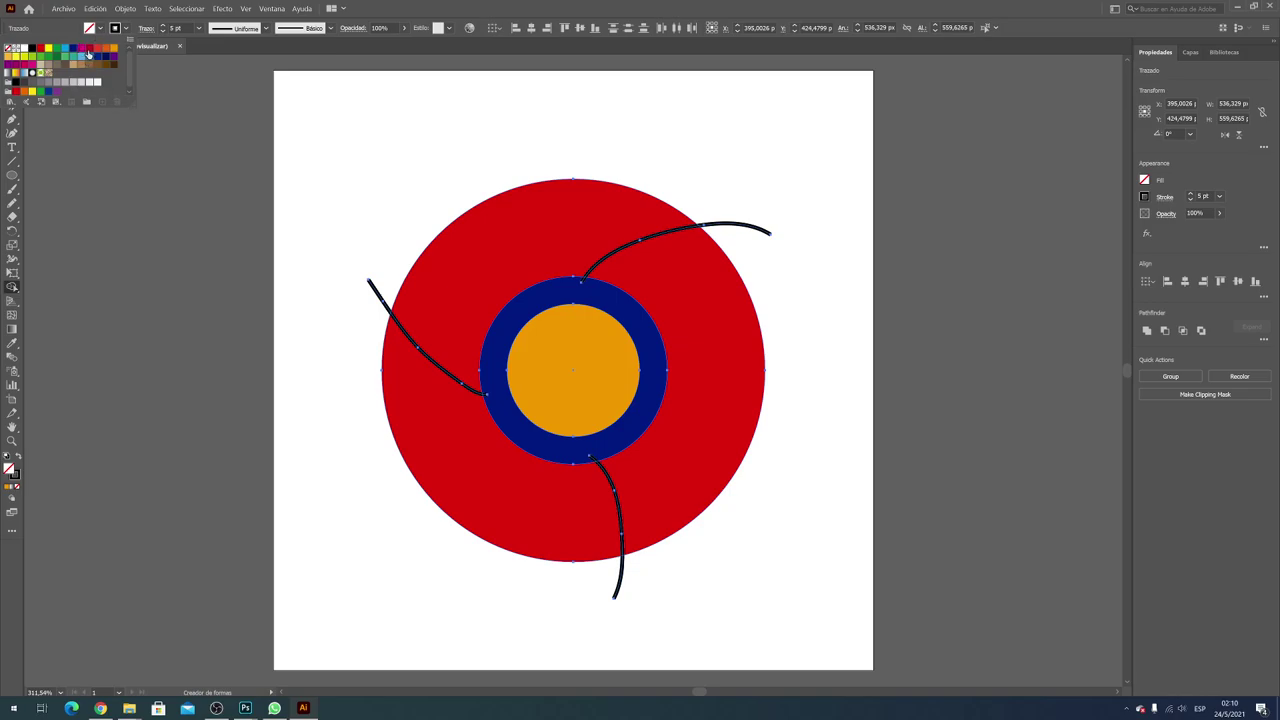
{"action": "left_click", "coordinate": [40, 48]}
{"action": "left_click_drag", "start_coordinate": [700, 320], "coordinate": [450, 480]}
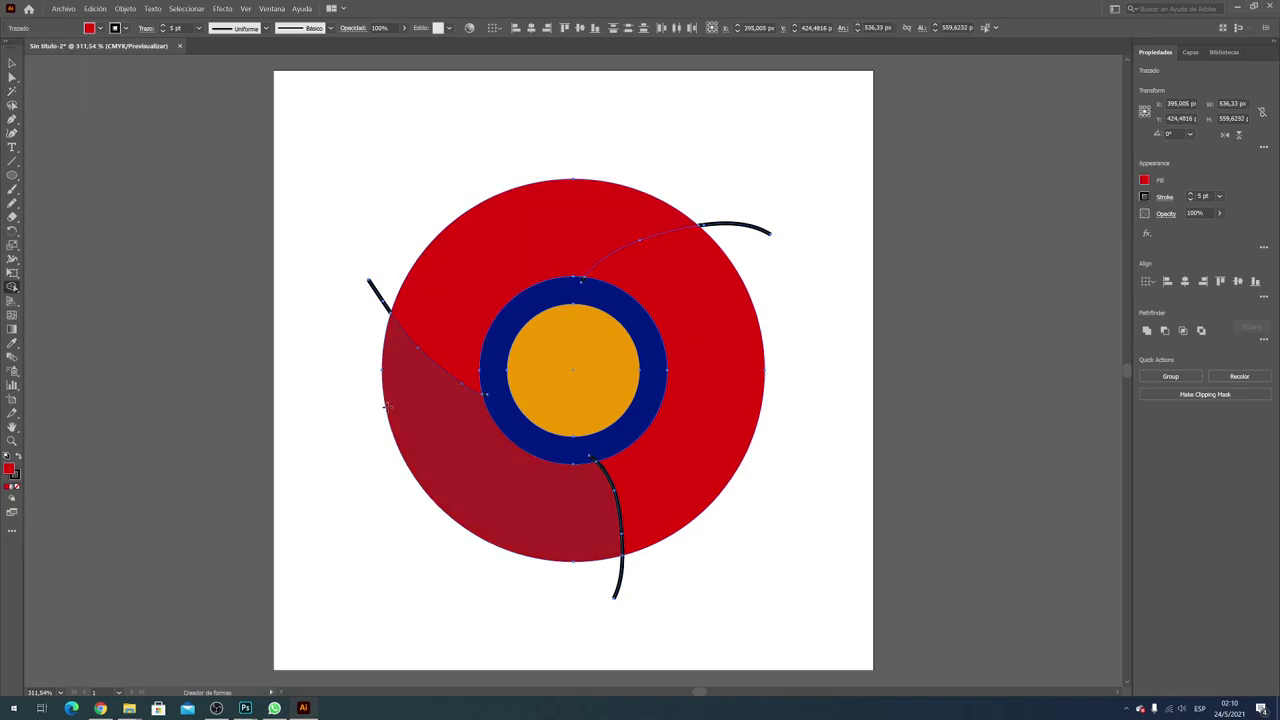
Fill the lower-left ring region green and the right ring region orange
{"action": "left_click", "coordinate": [100, 28]}
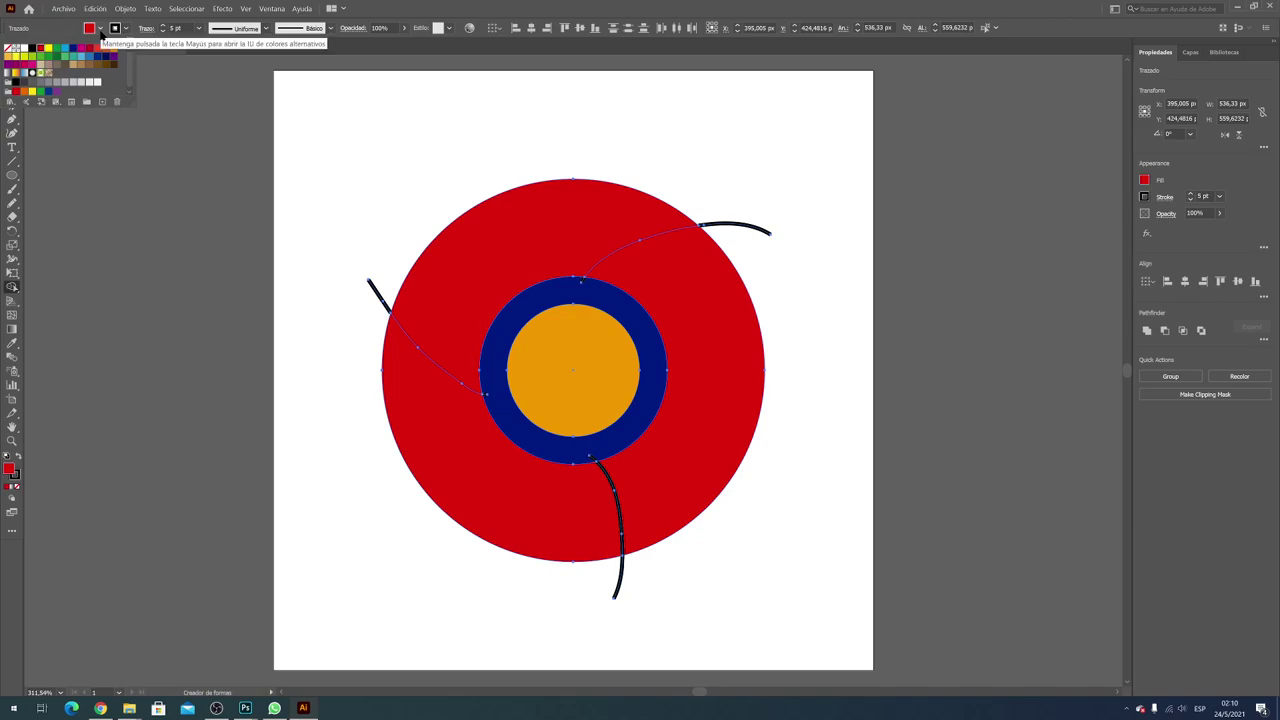
{"action": "left_click", "coordinate": [65, 56]}
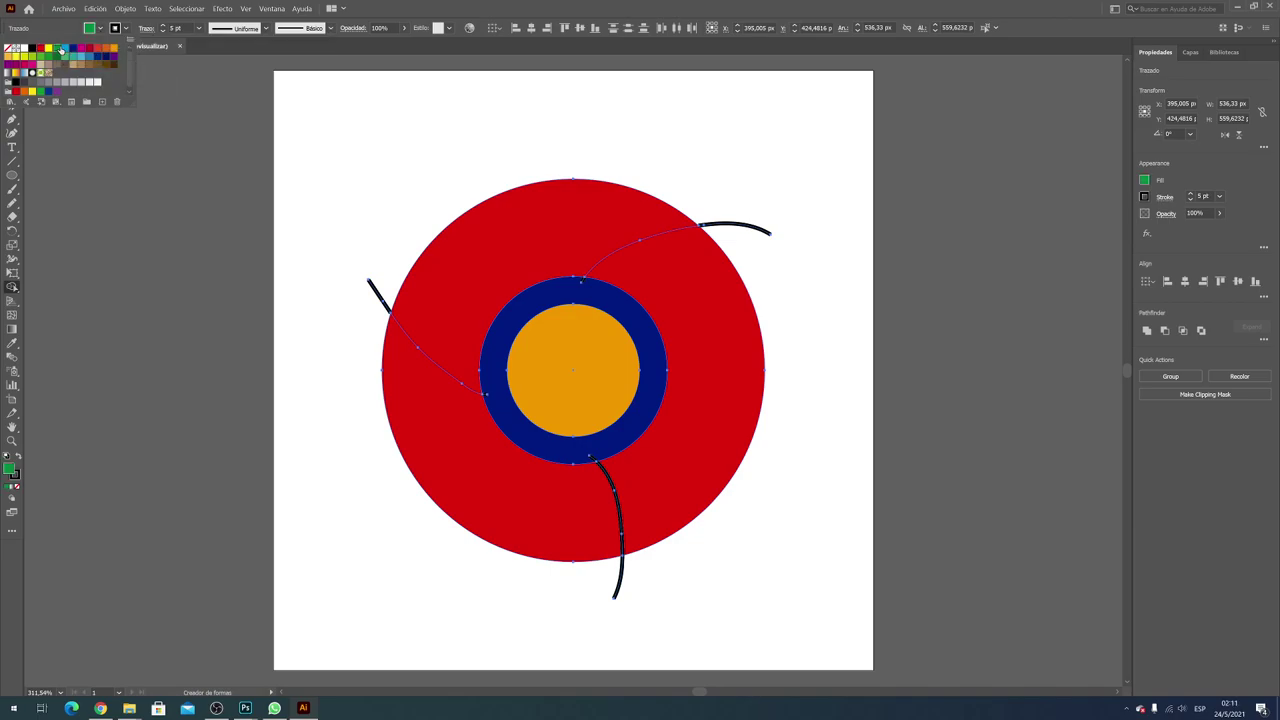
{"action": "left_click", "coordinate": [449, 434]}
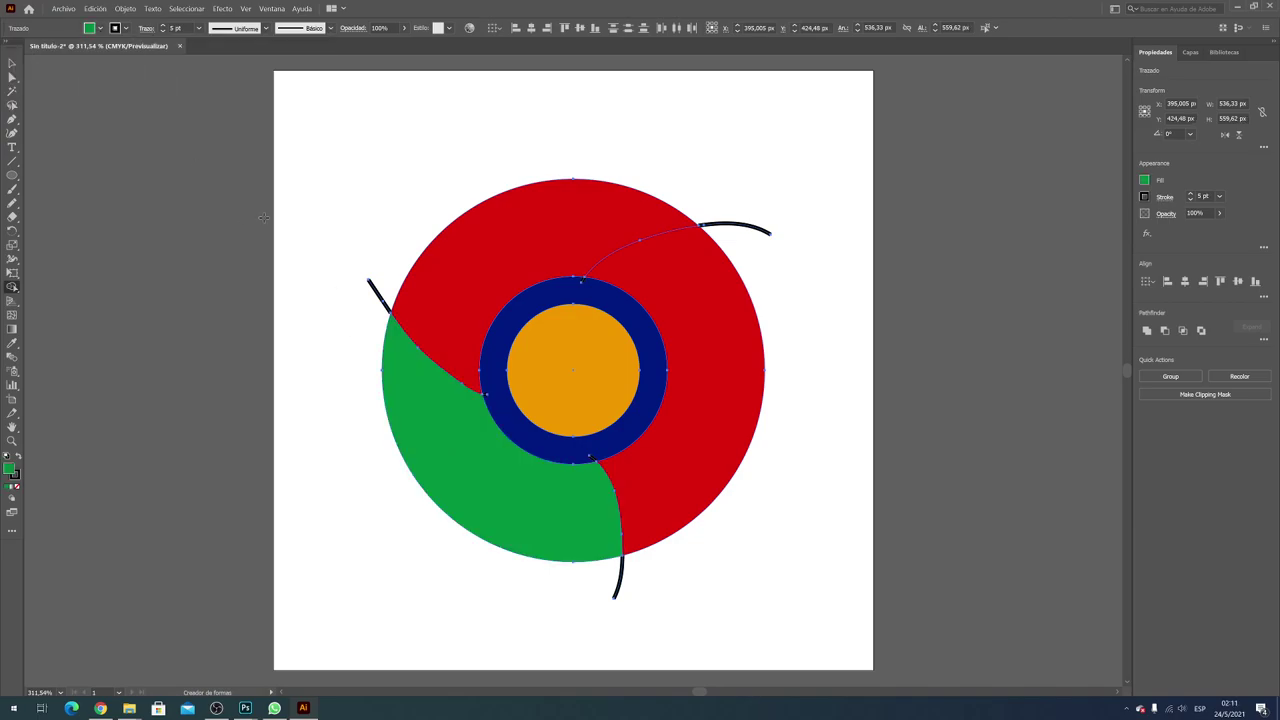
{"action": "left_click", "coordinate": [100, 29]}
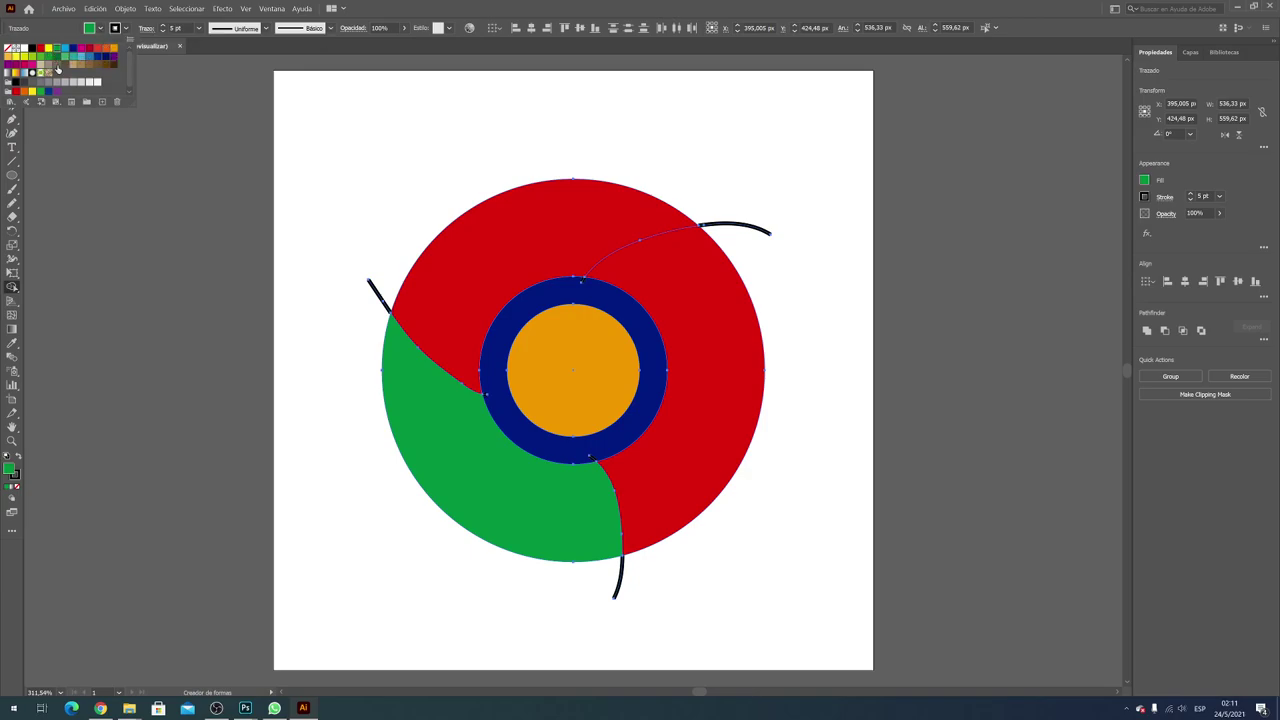
{"action": "left_click", "coordinate": [113, 48]}
{"action": "left_click", "coordinate": [693, 464]}
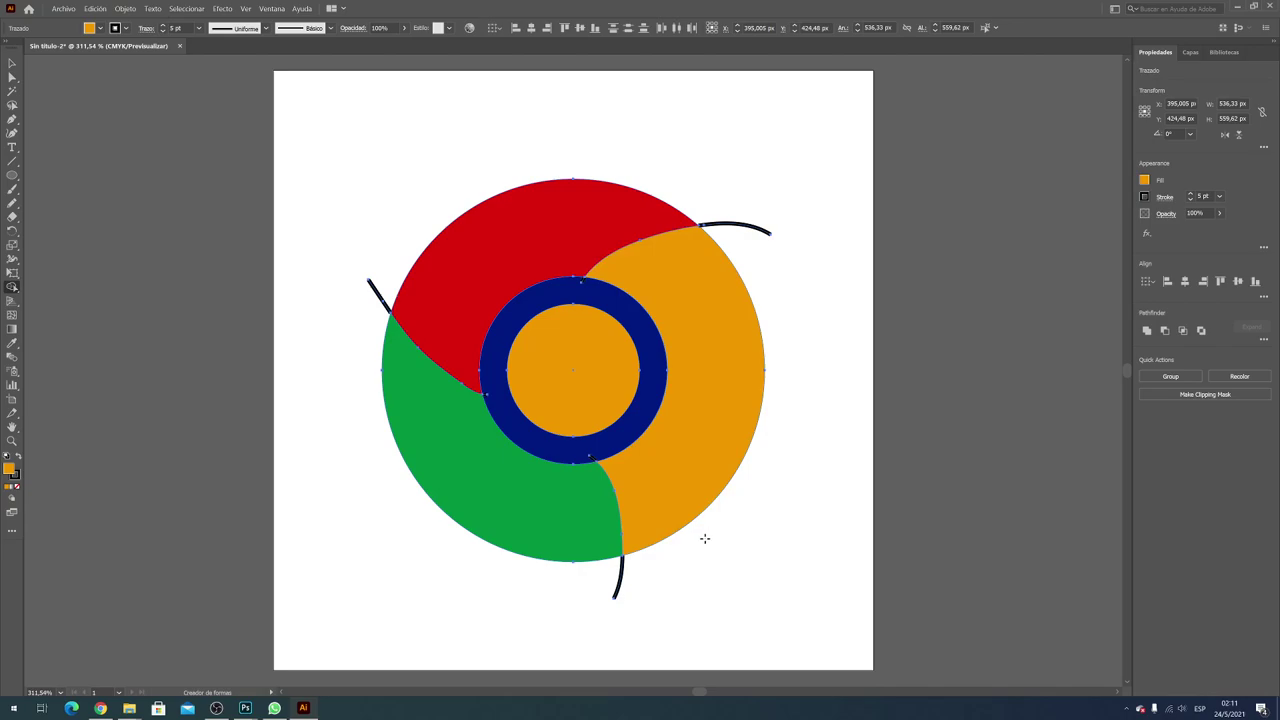
Remove the navy ring around the centre, leaving a white gap
{"action": "left_click", "coordinate": [545, 413]}
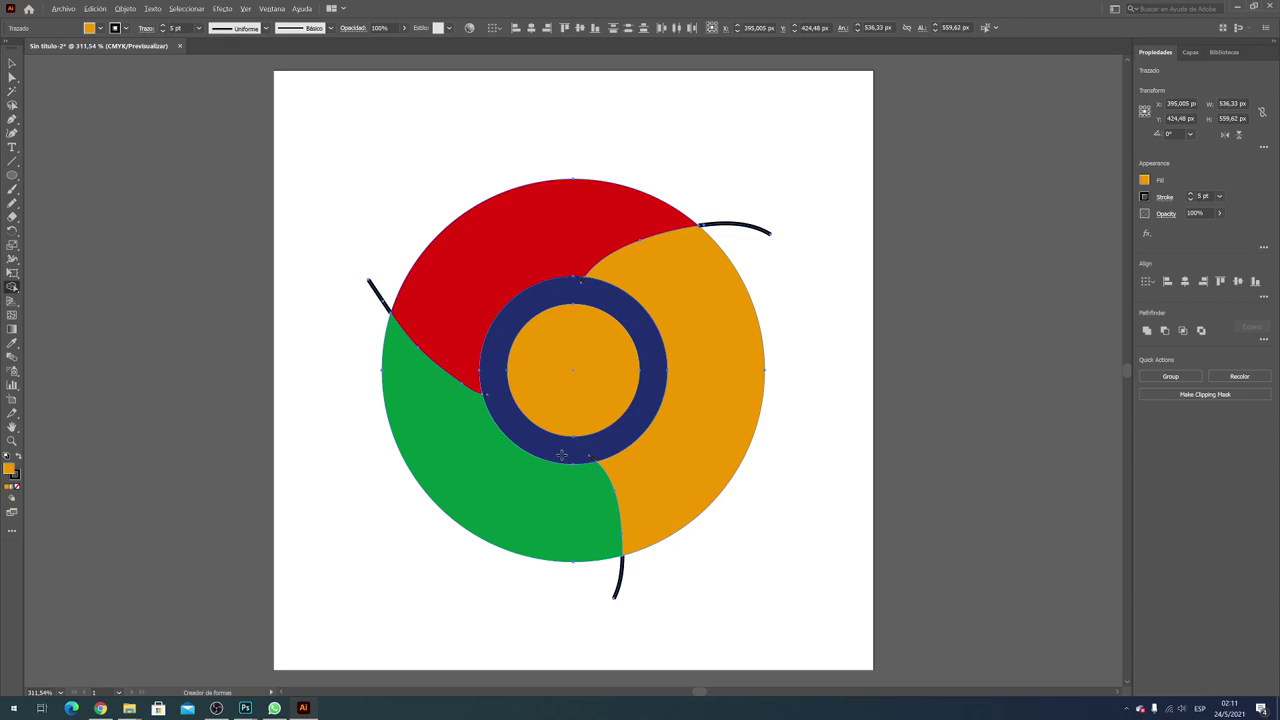
{"action": "left_click", "coordinate": [561, 455], "text": "alt"}
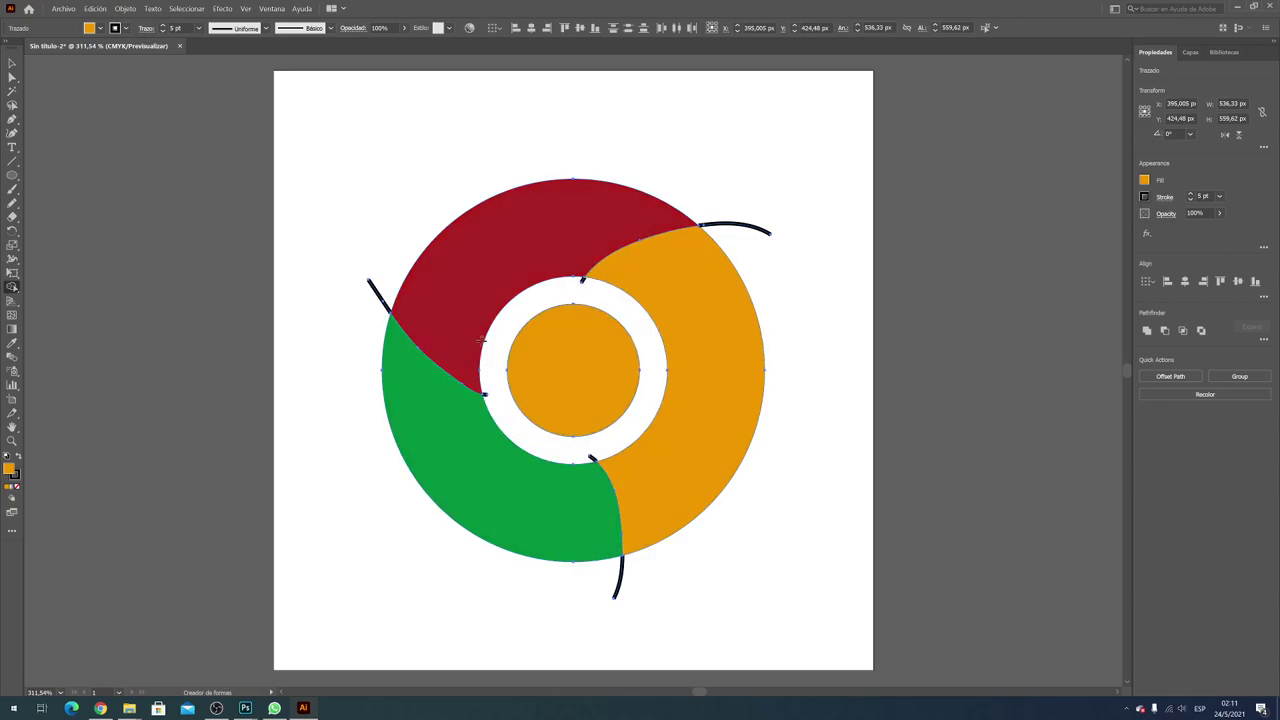
{"action": "left_click", "coordinate": [647, 384], "text": "alt"}
Fill the centre circle blue, then clear the selection with the Selection tool
{"action": "left_click", "coordinate": [99, 32]}
{"action": "left_click", "coordinate": [96, 57]}
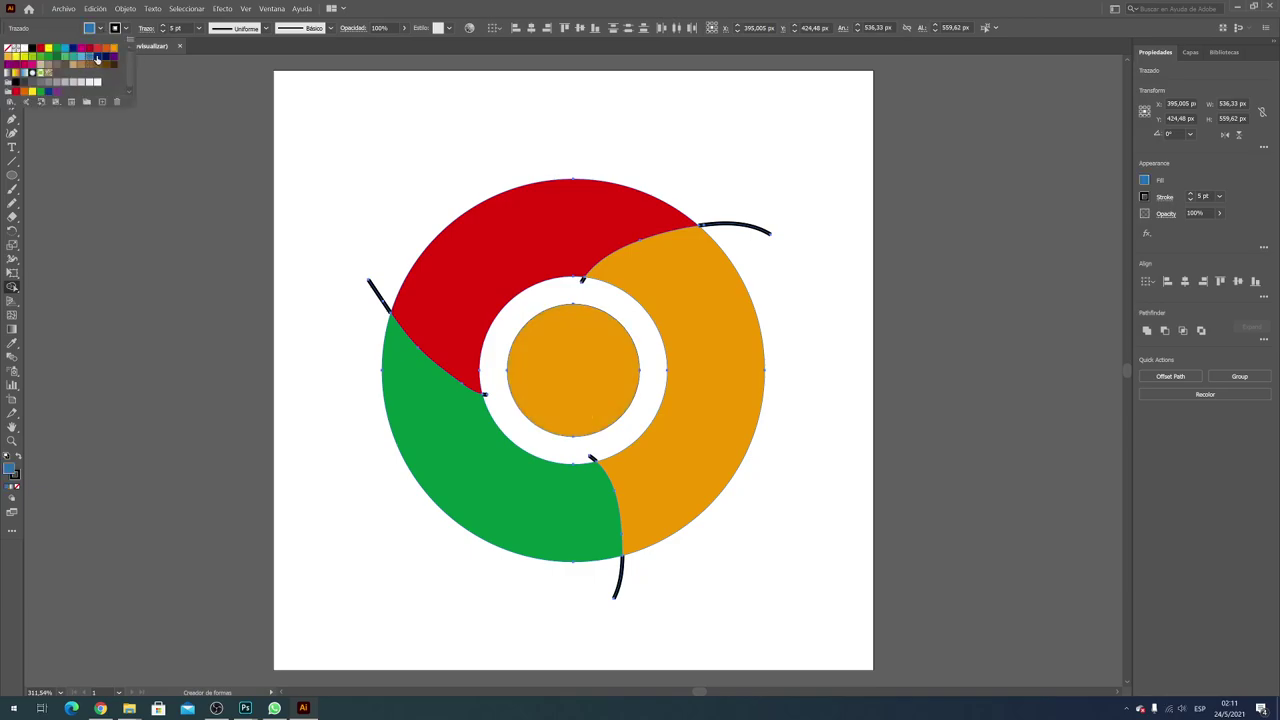
{"action": "left_click", "coordinate": [585, 381]}
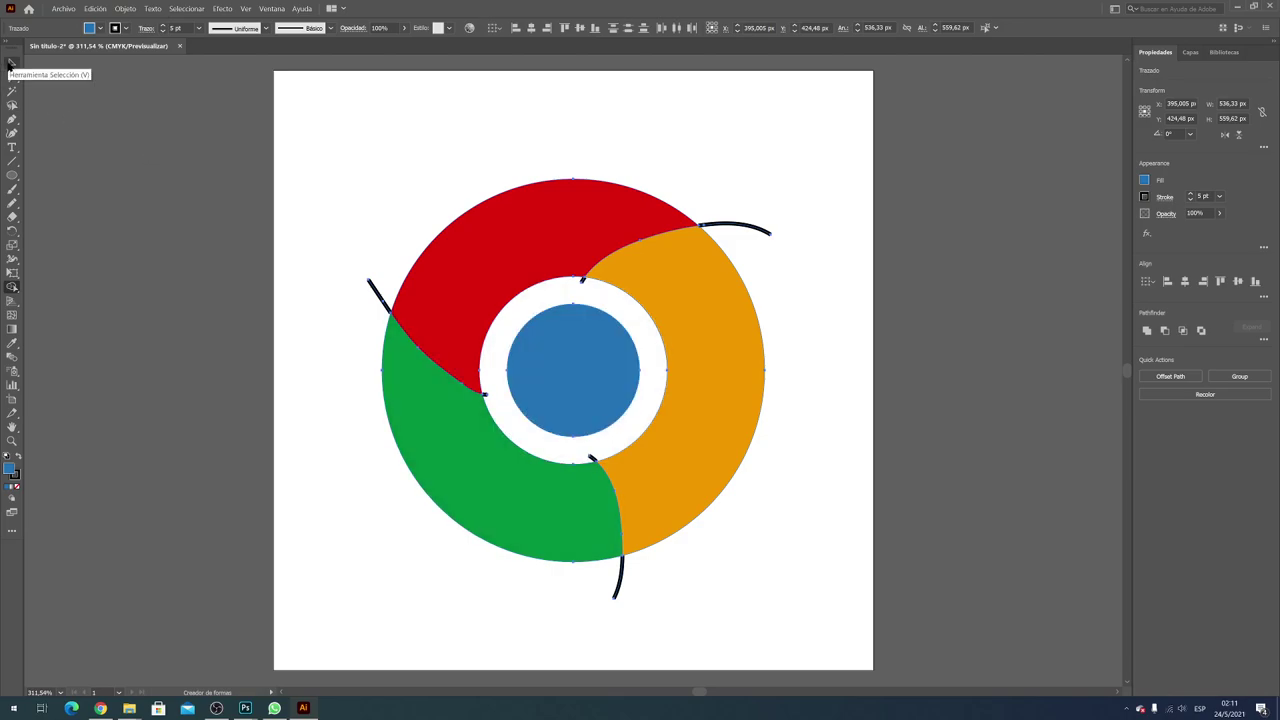
{"action": "left_click", "coordinate": [11, 63]}
{"action": "left_click", "coordinate": [138, 137]}
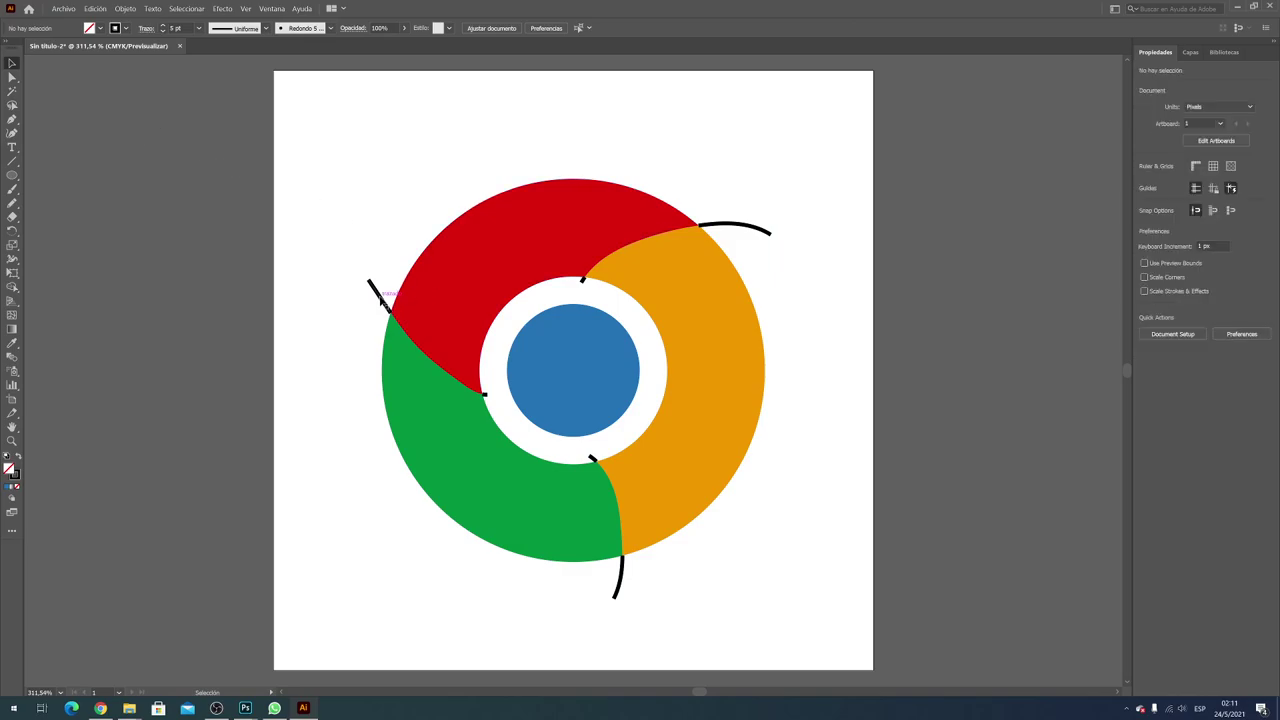
Delete the six leftover black strokes, including those at the red, green and orange joins
{"action": "left_click", "coordinate": [379, 298]}
{"action": "key", "text": "Delete"}
{"action": "left_click", "coordinate": [766, 231]}
{"action": "key", "text": "Delete"}
{"action": "left_click", "coordinate": [621, 588]}
{"action": "key", "text": "Delete"}
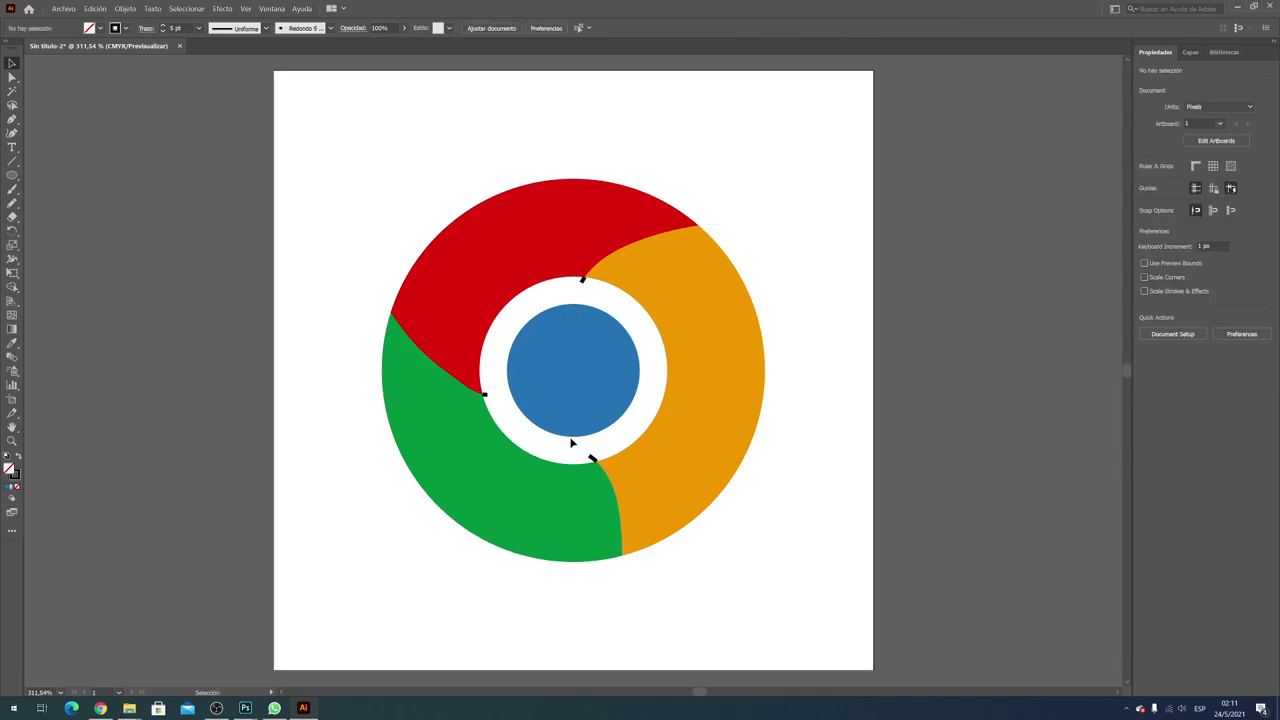
{"action": "left_click", "coordinate": [593, 459]}
{"action": "key", "text": "Delete"}
{"action": "left_click", "coordinate": [484, 396]}
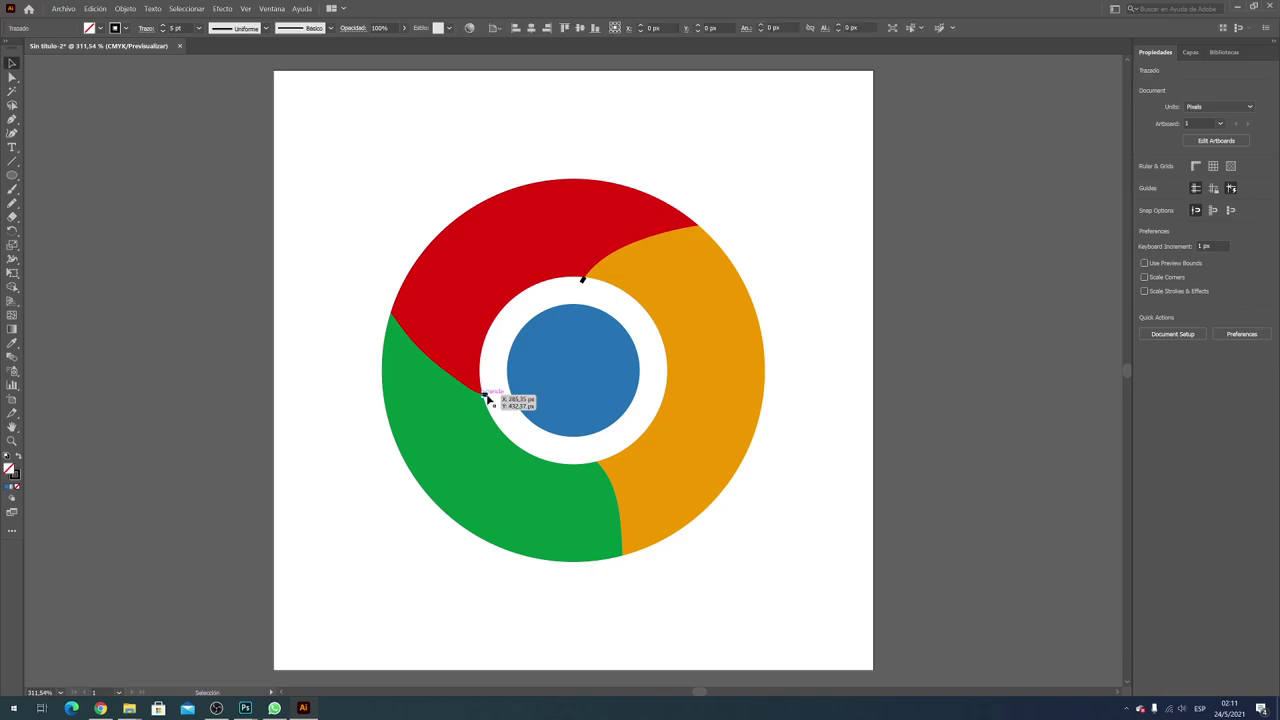
{"action": "key", "text": "Delete"}
{"action": "left_click", "coordinate": [582, 283]}
{"action": "key", "text": "Delete"}
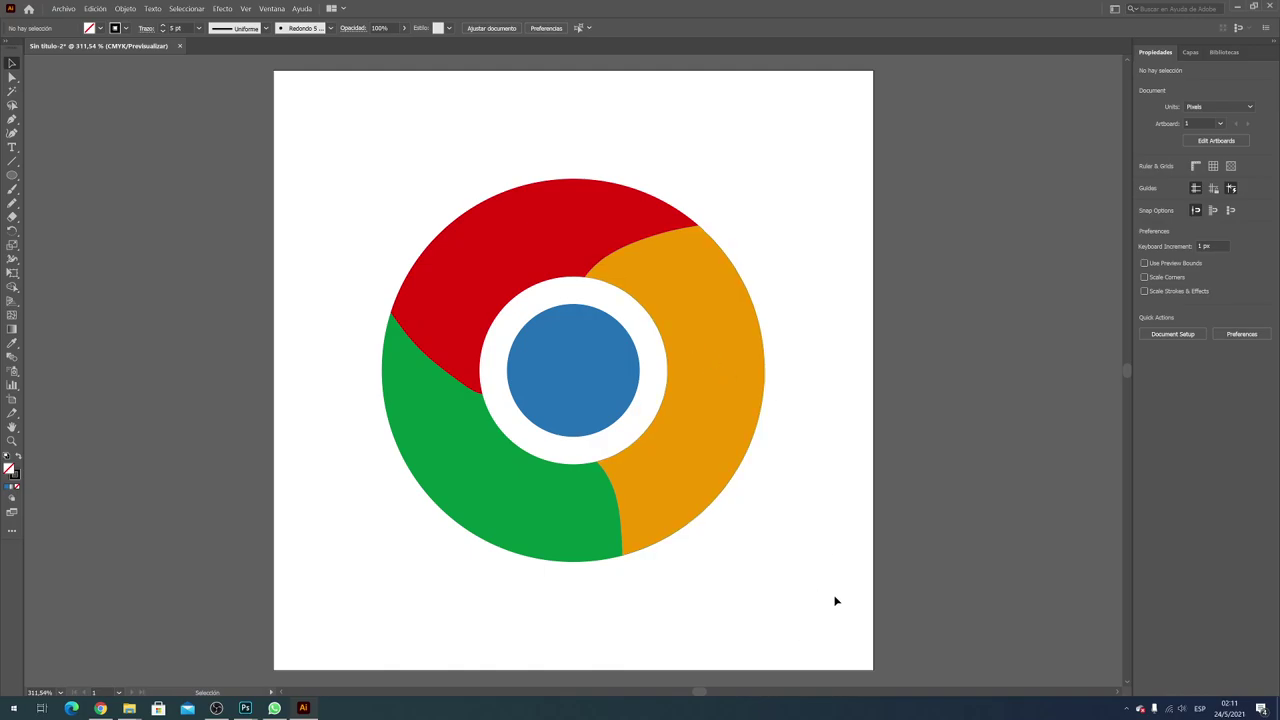
Select the whole logo, check its stroke colour swatch, then deselect
{"action": "left_click_drag", "start_coordinate": [834, 600], "coordinate": [347, 138]}
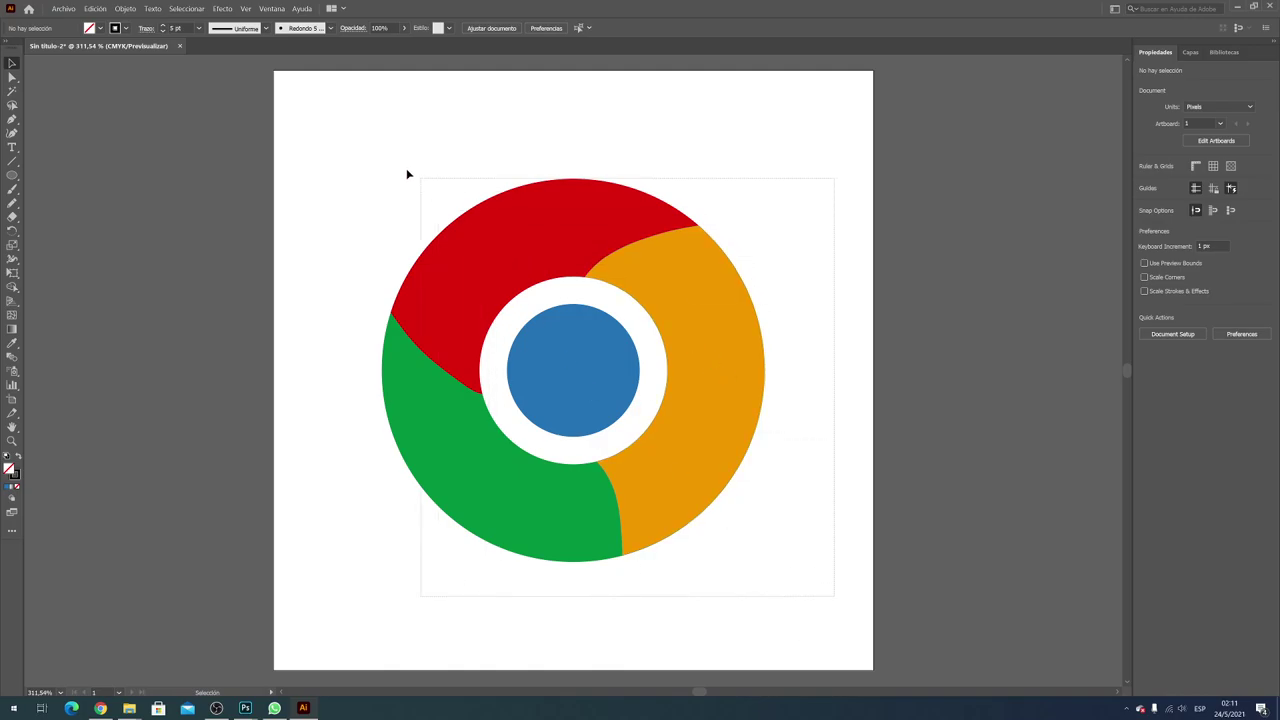
{"action": "left_click", "coordinate": [124, 28]}
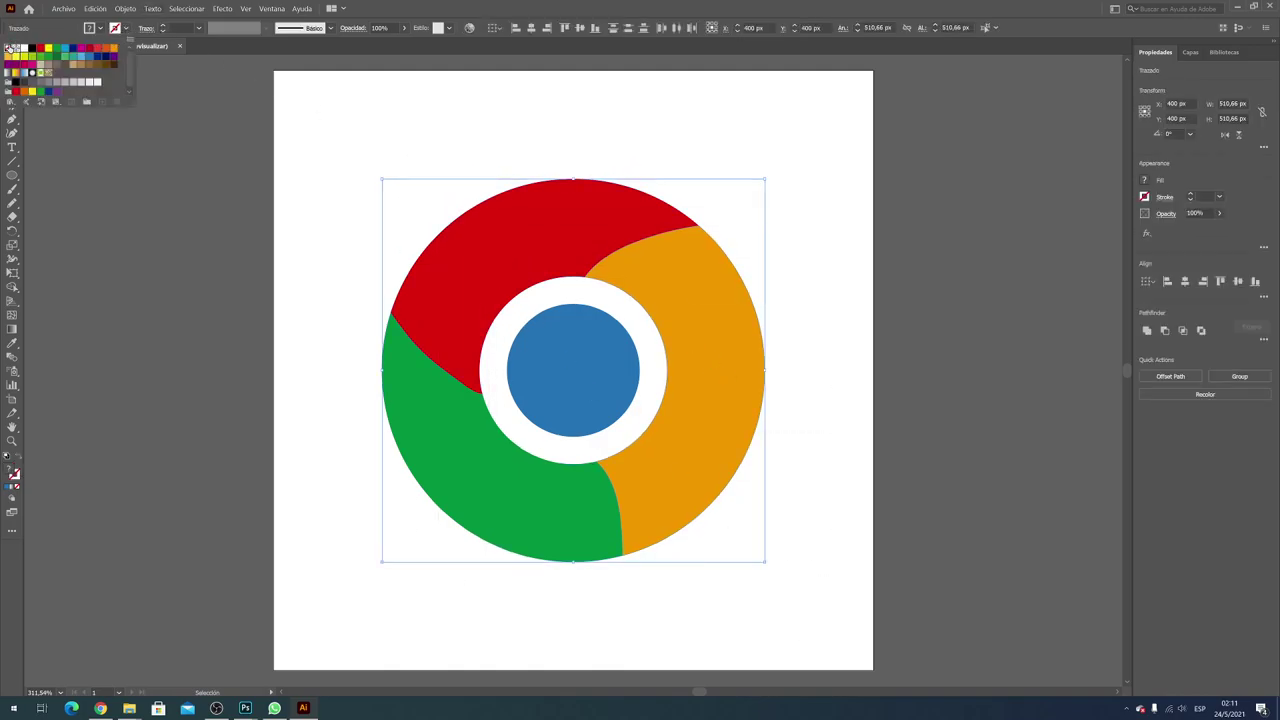
{"action": "left_click", "coordinate": [300, 290]}
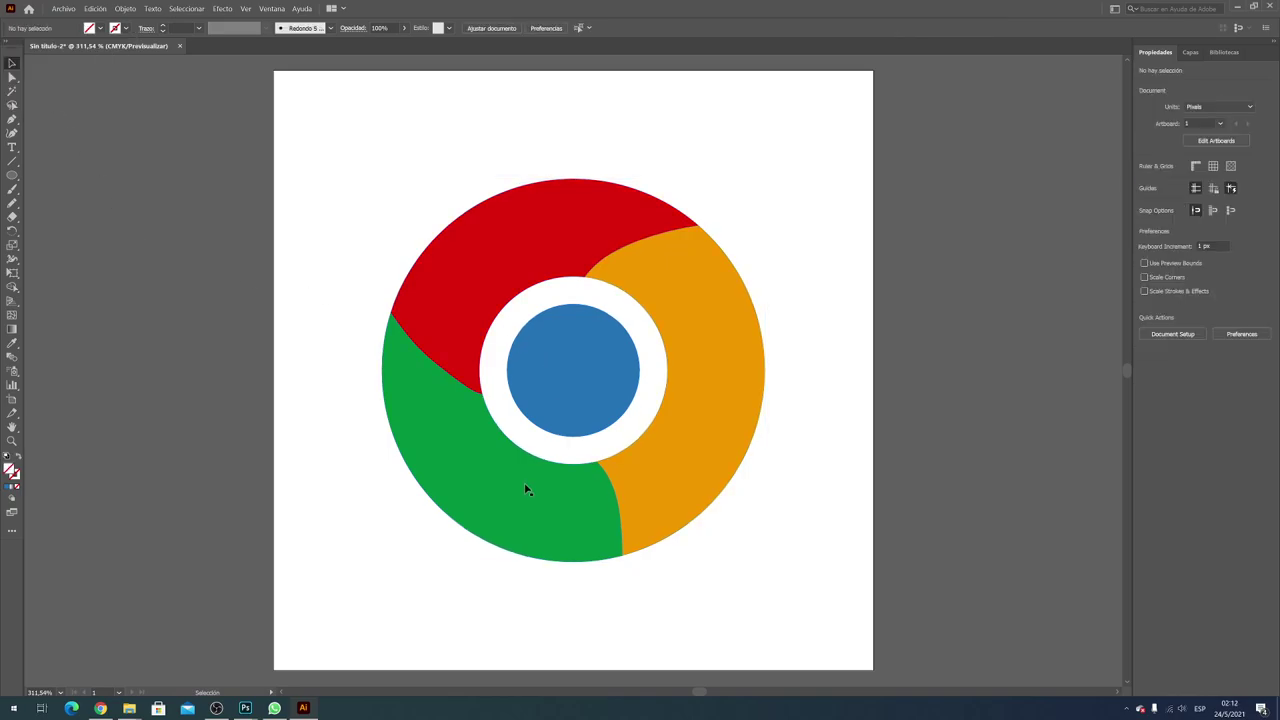
Nudge the green segment left and the orange segment right to open white gaps
{"action": "left_click", "coordinate": [499, 499]}
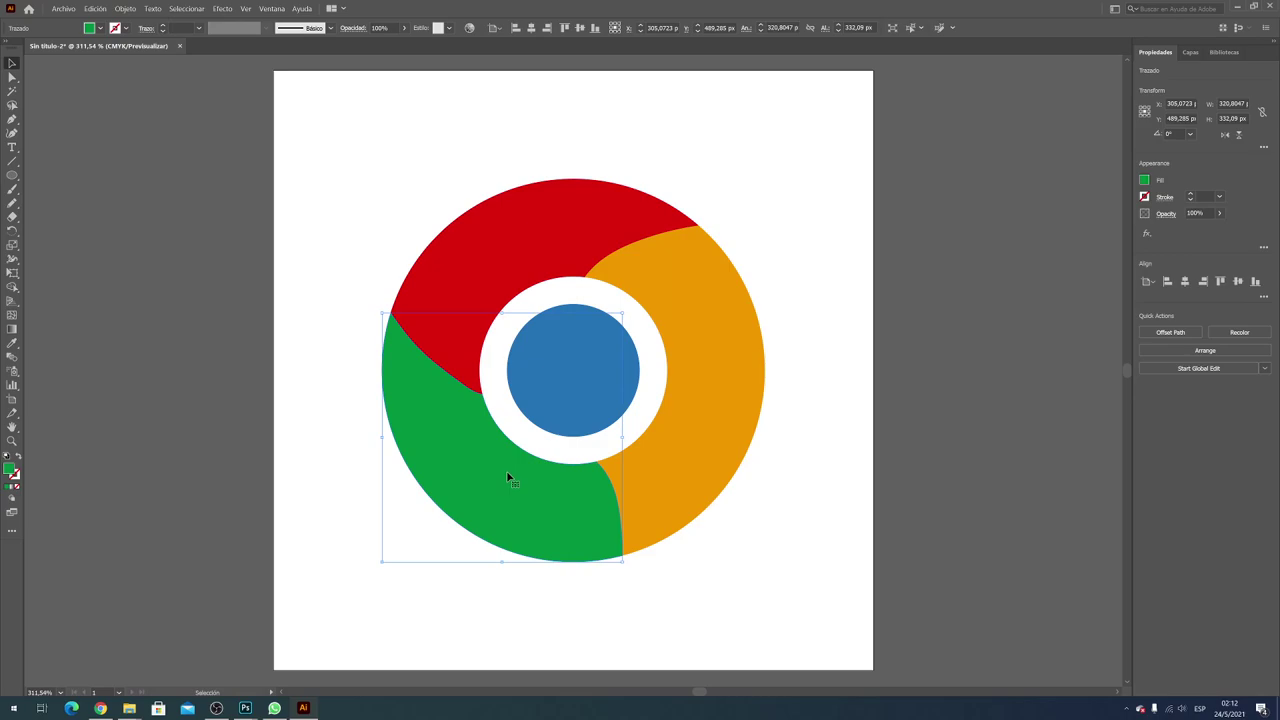
{"action": "key", "text": "Left"}
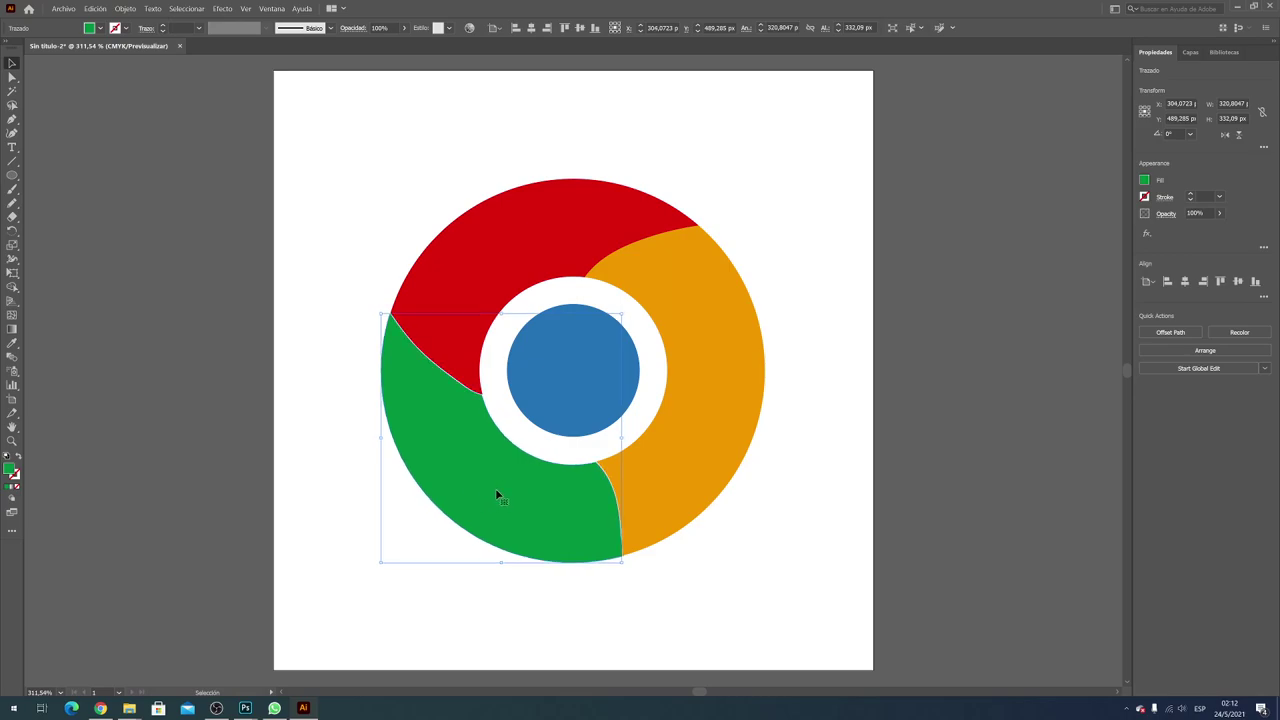
{"action": "left_click", "coordinate": [687, 450]}
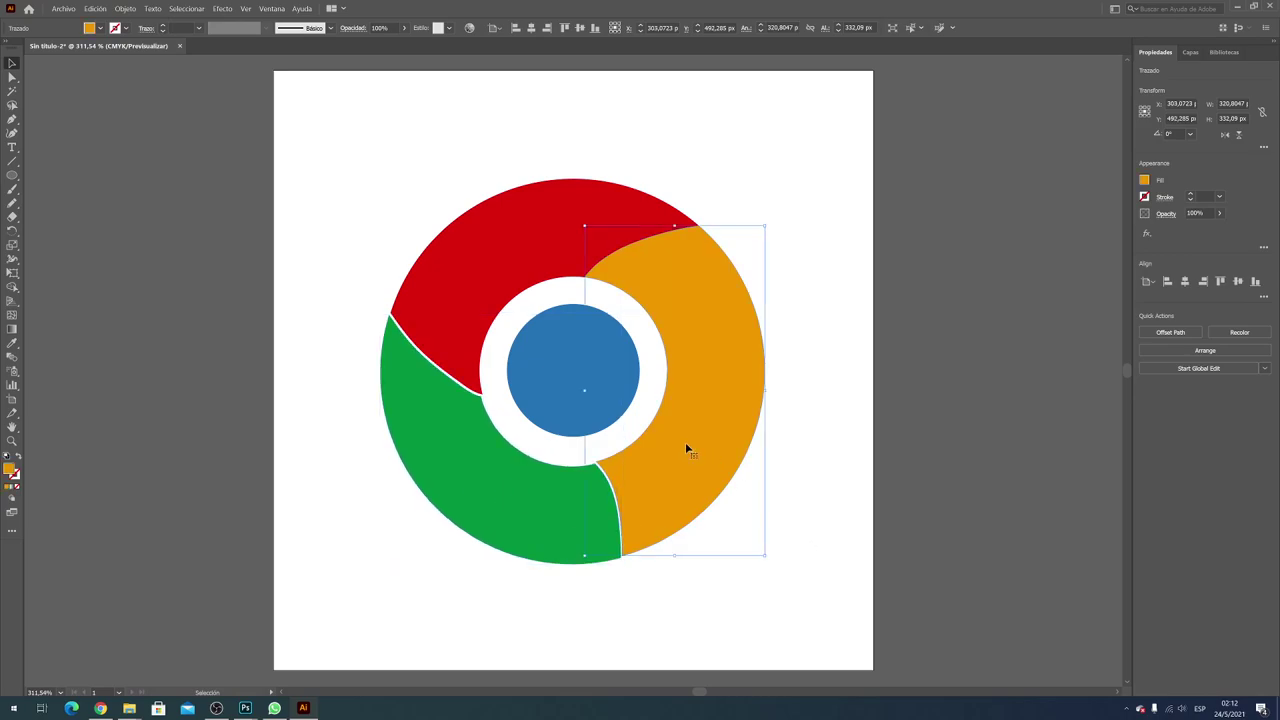
{"action": "key", "text": "Right"}
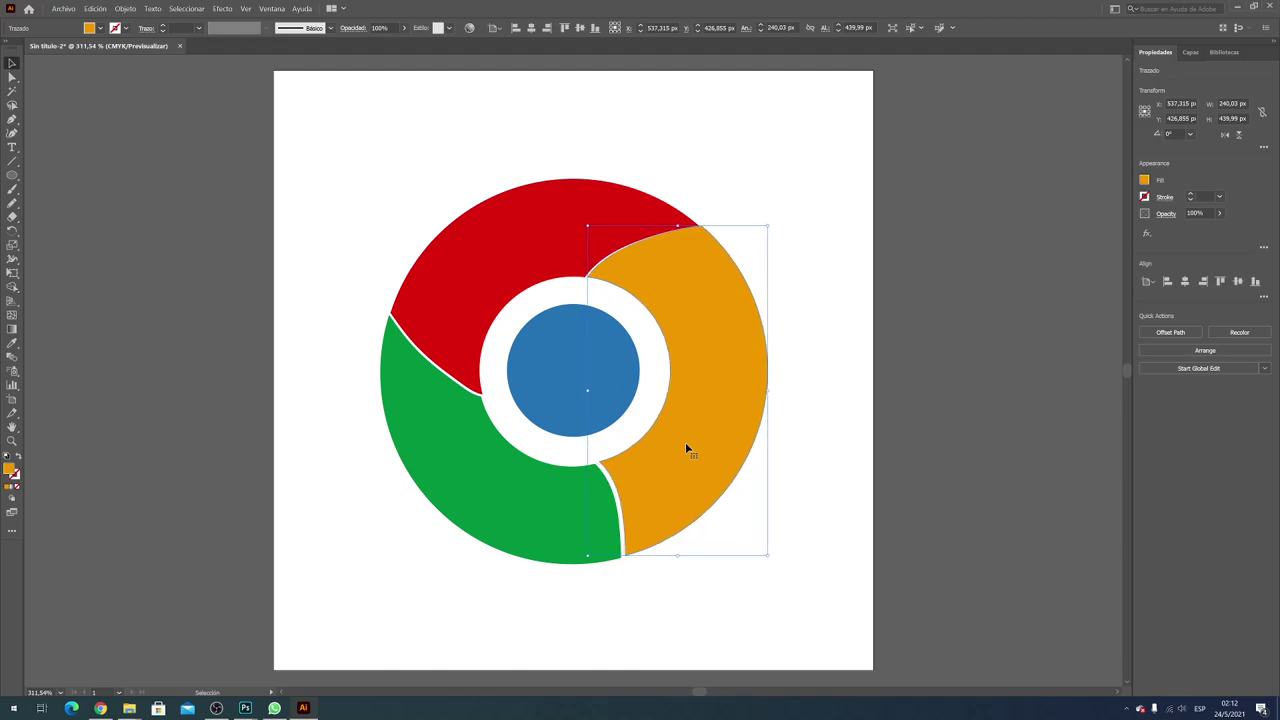
Nudge the red segment right and down to even the gaps, then switch to OBS
{"action": "left_click", "coordinate": [476, 292]}
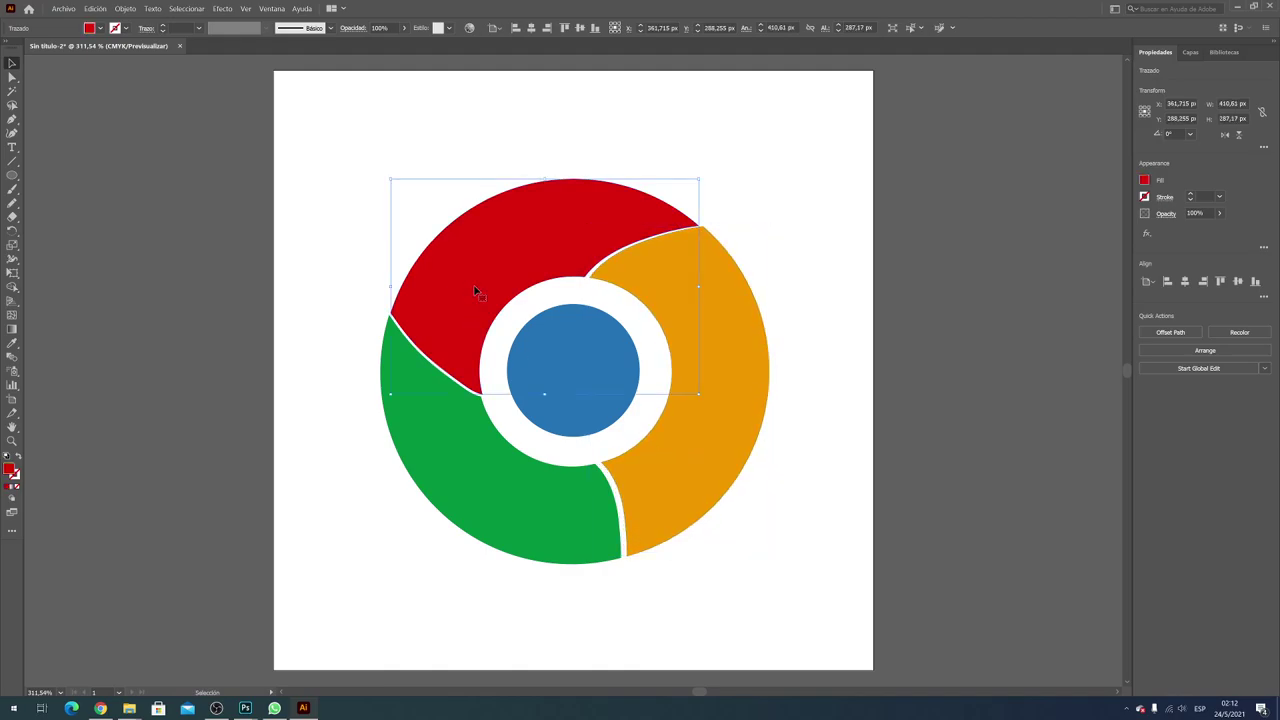
{"action": "key", "text": "Up"}
{"action": "key", "text": "Up"}
{"action": "key", "text": "Up"}
{"action": "key", "text": "Up"}
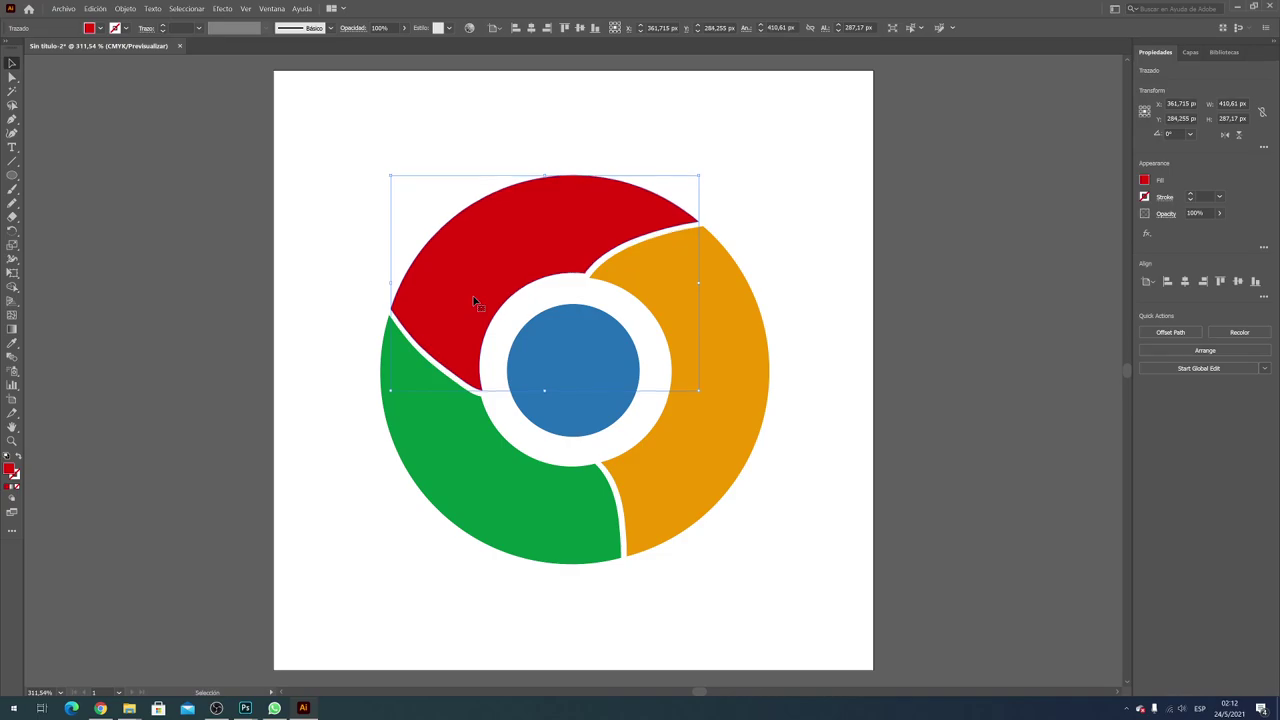
{"action": "key", "text": "Up"}
{"action": "key", "text": "Up"}
{"action": "key", "text": "Up"}
{"action": "key", "text": "Up"}
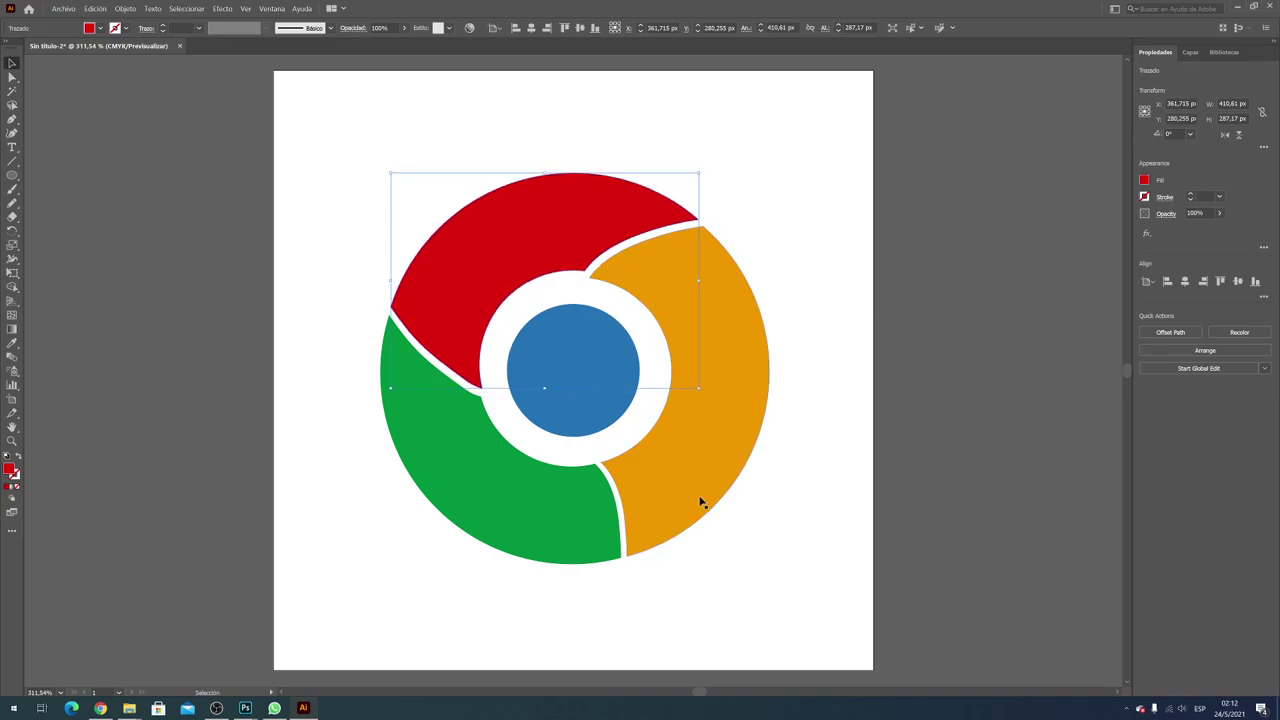
{"action": "key", "text": "Down"}
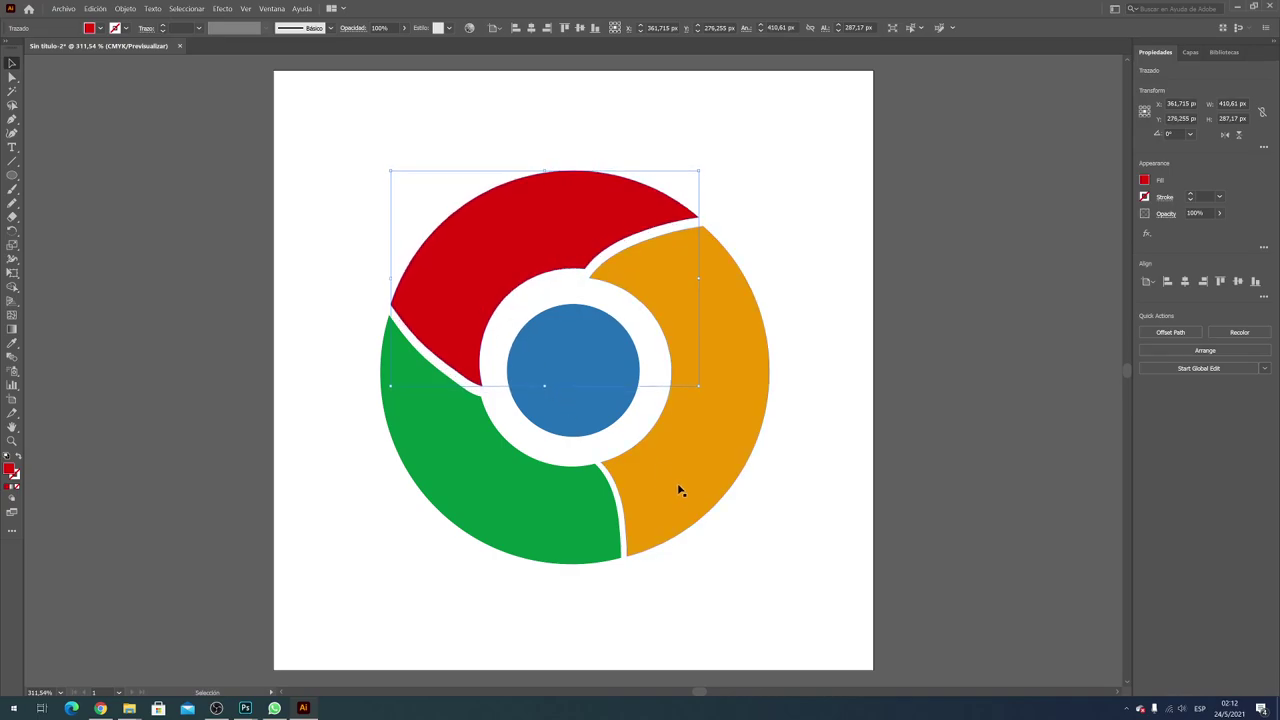
{"action": "key", "text": "Down"}
{"action": "key", "text": "Down"}
{"action": "key", "text": "Right"}
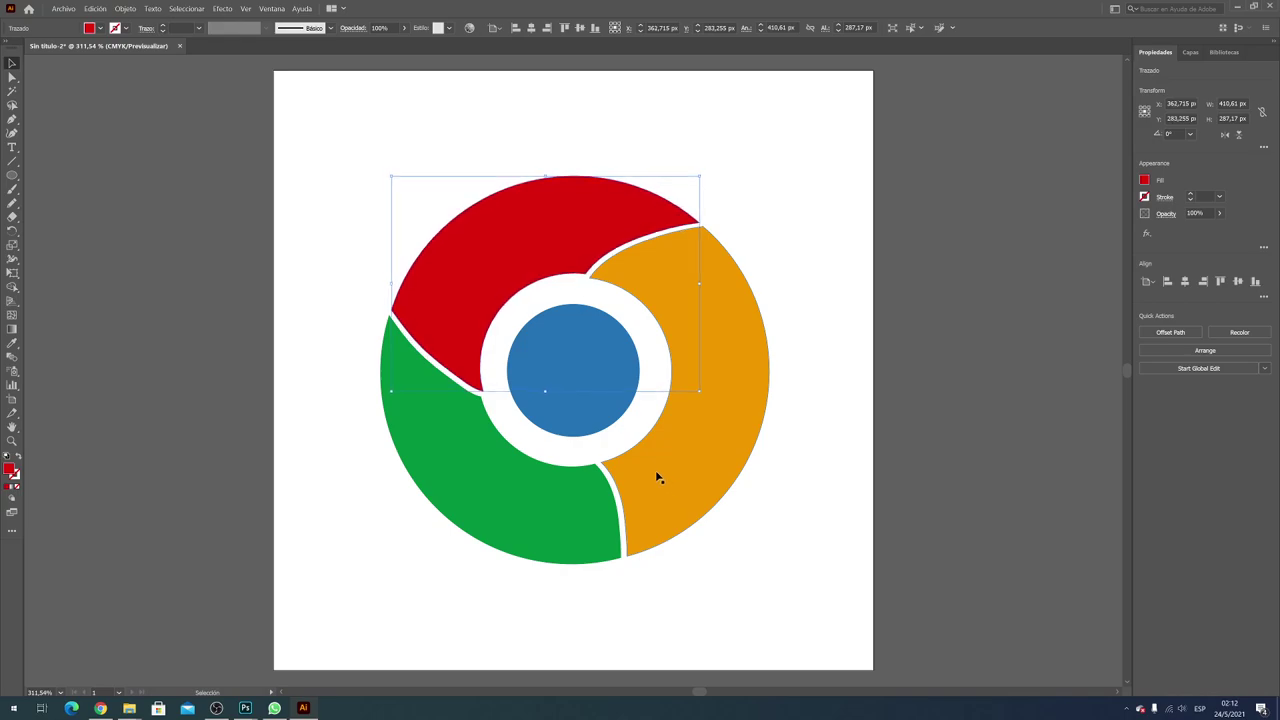
{"action": "key", "text": "Down"}
{"action": "left_click", "coordinate": [795, 450]}
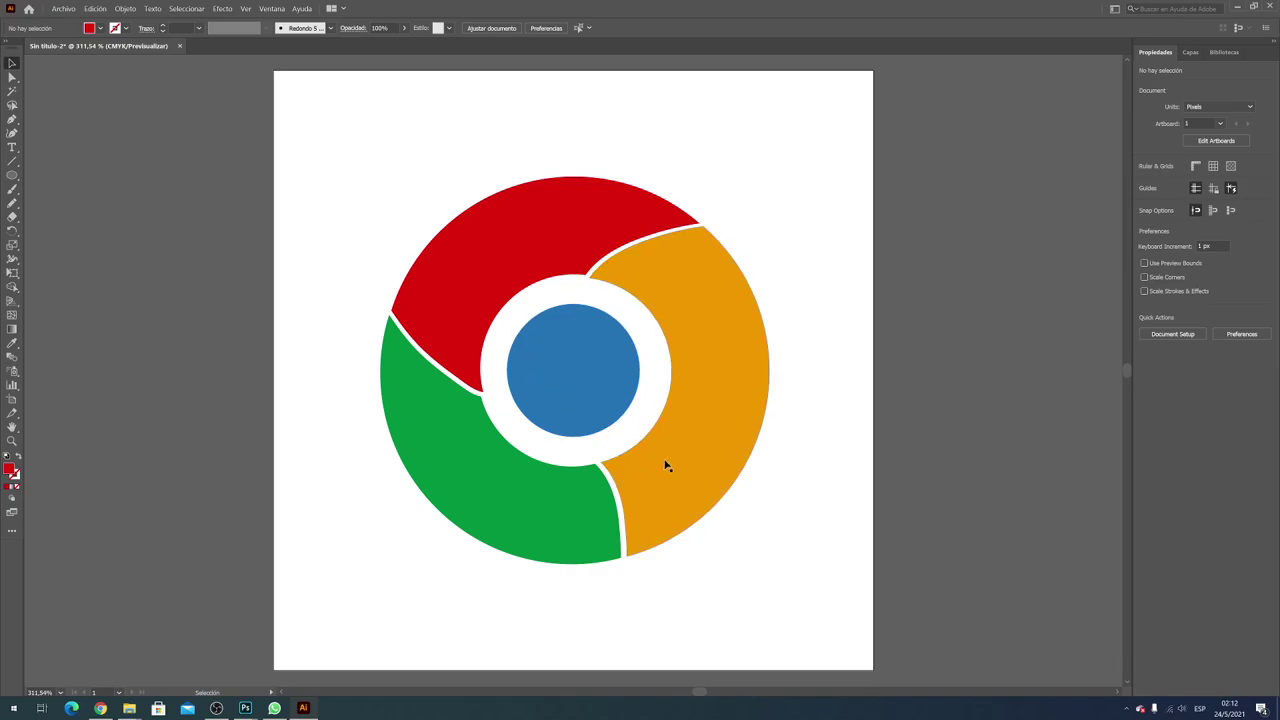
{"action": "left_click", "coordinate": [216, 708]}
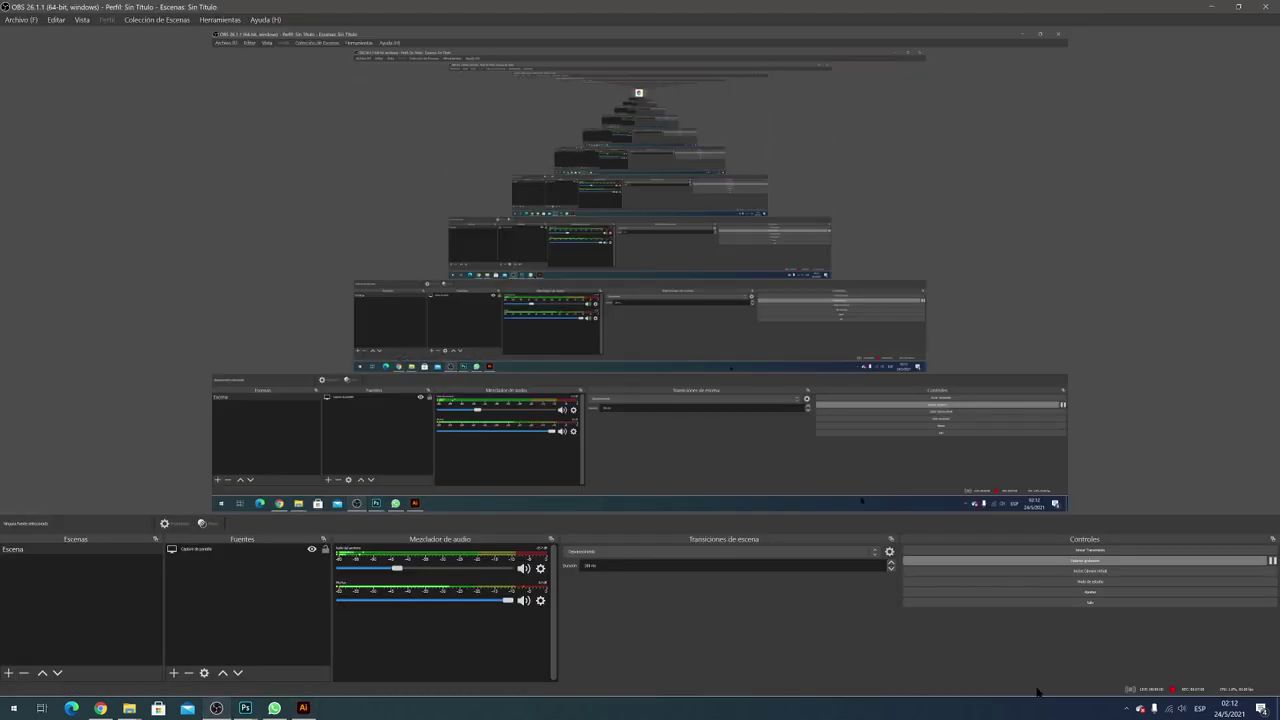